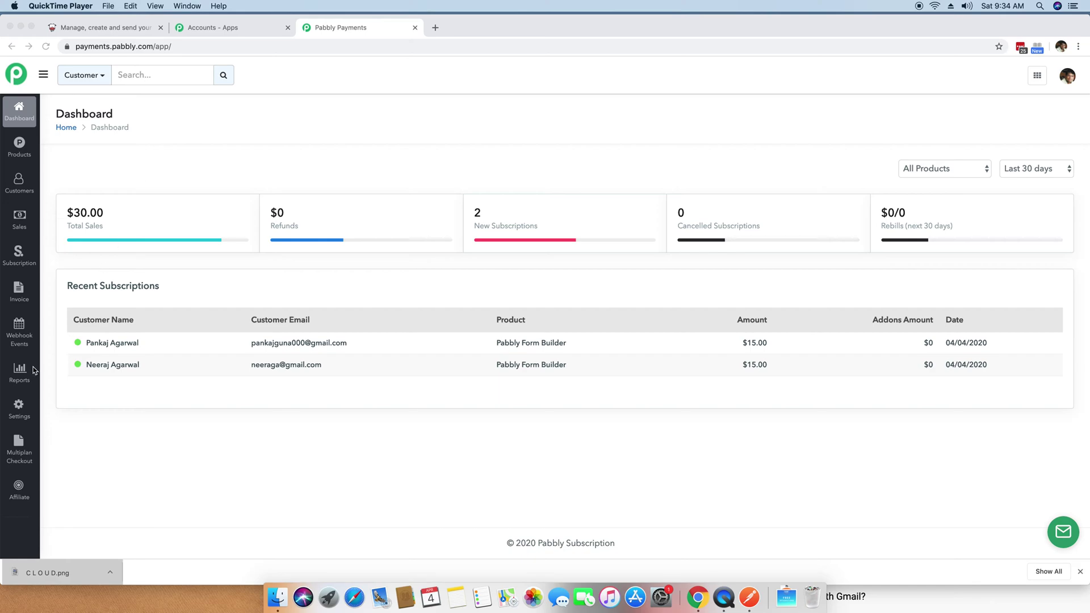
Step: Open a blank new-webhook form under Settings > Webhooks, then launch Pabbly Connect from All Apps
{"action": "left_click", "coordinate": [23, 418]}
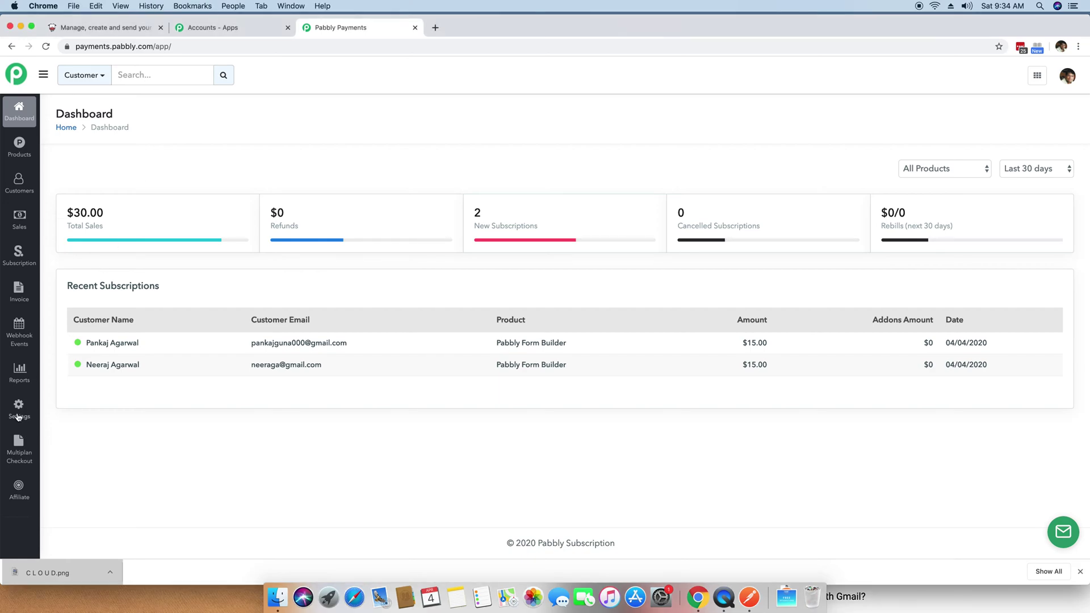
{"action": "left_click", "coordinate": [8, 418]}
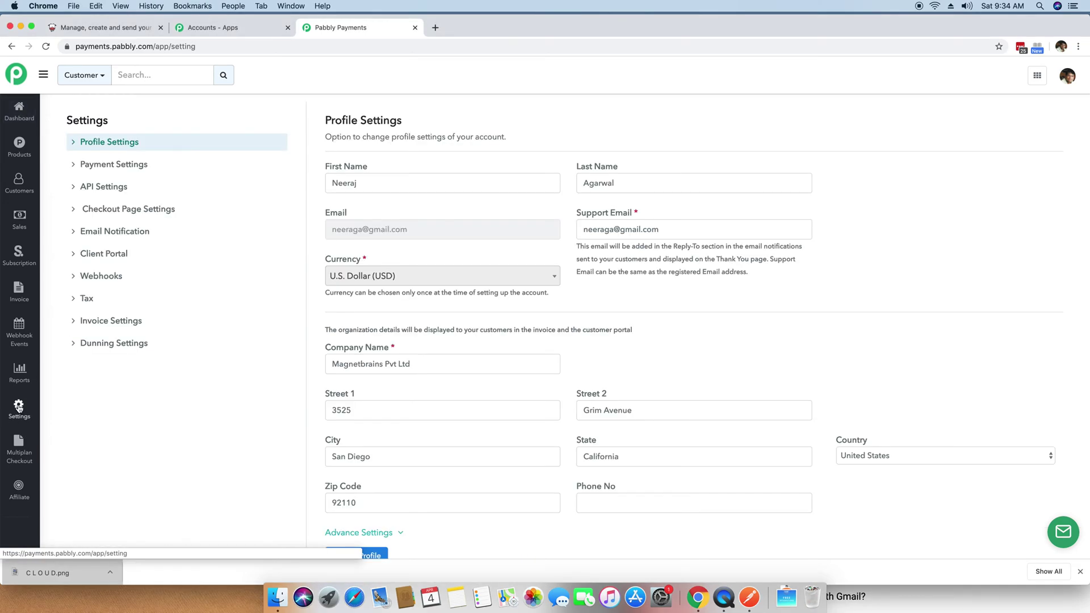
{"action": "left_click", "coordinate": [94, 280]}
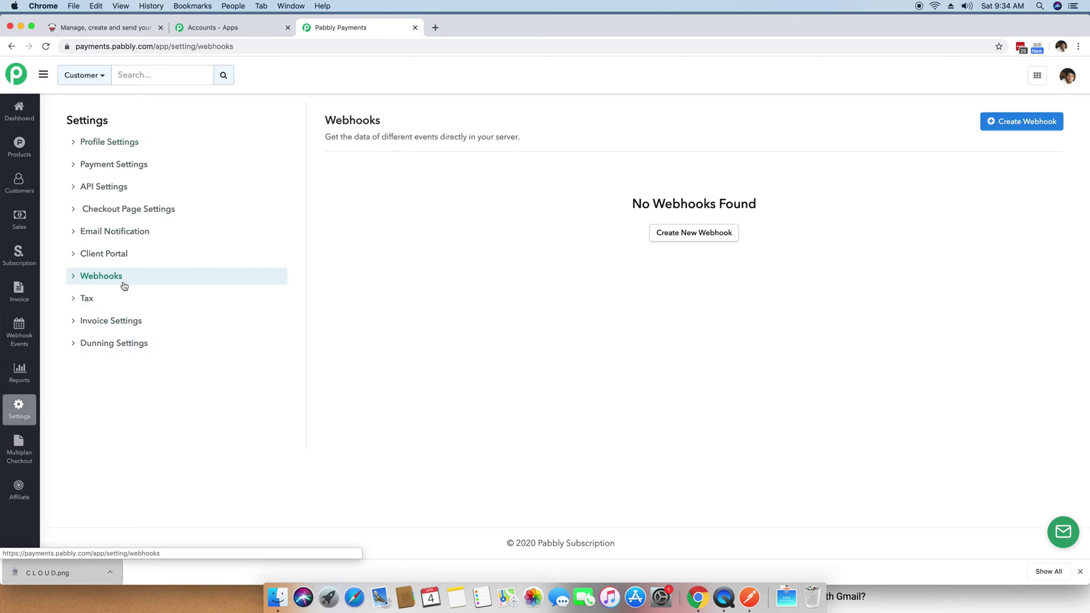
{"action": "left_click", "coordinate": [667, 238]}
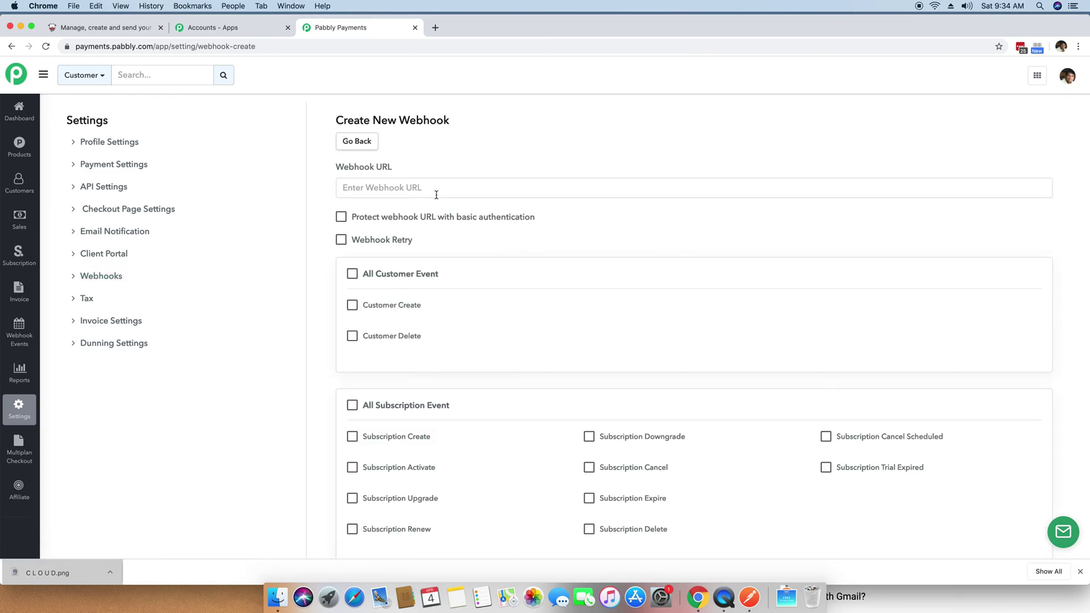
{"action": "left_click", "coordinate": [354, 187]}
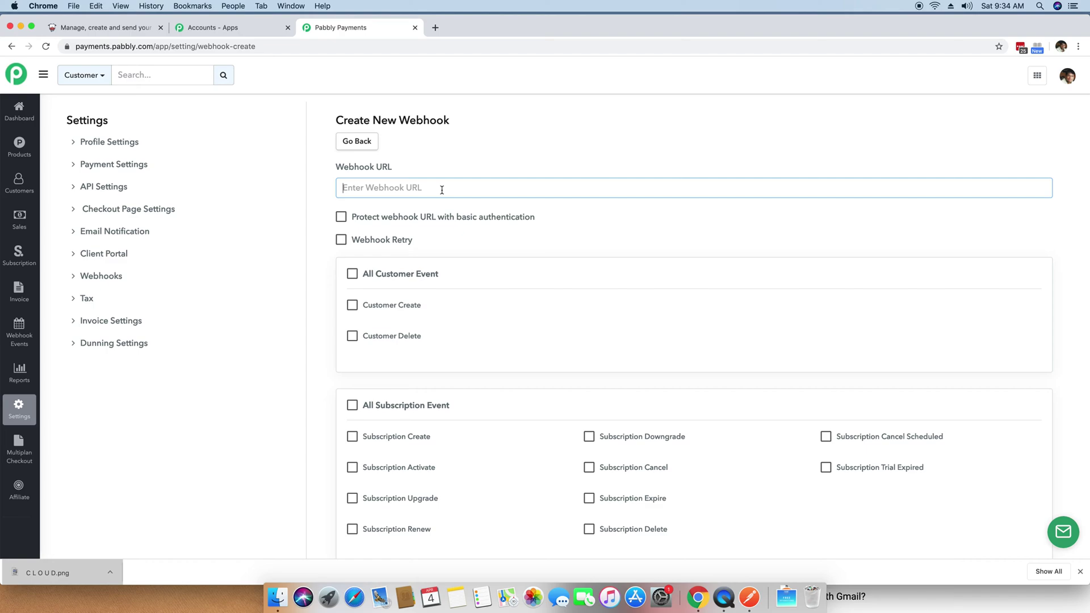
{"action": "left_click", "coordinate": [233, 29]}
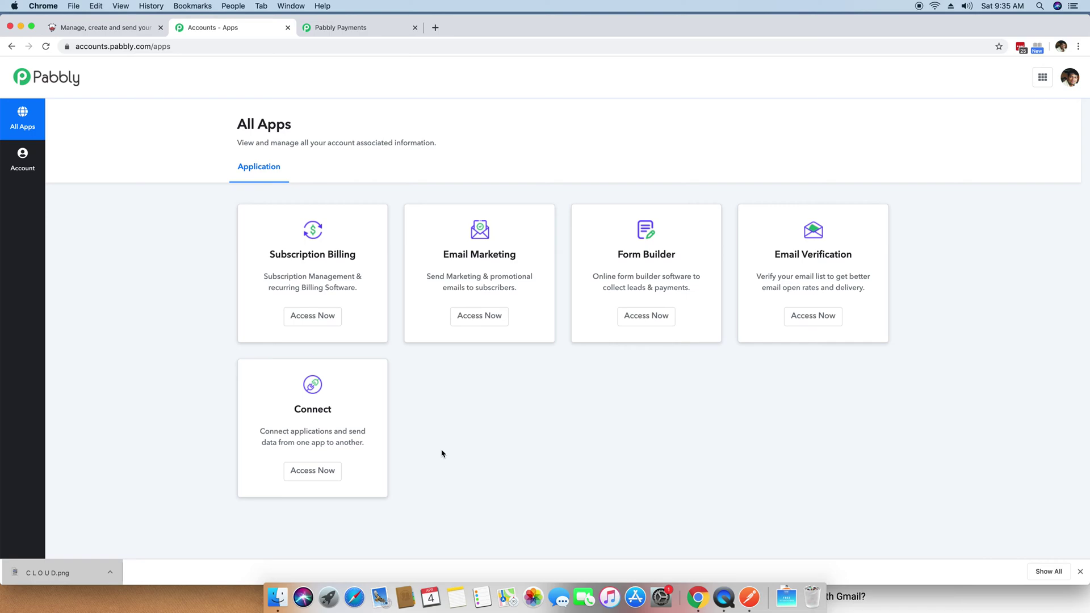
{"action": "left_click", "coordinate": [312, 478]}
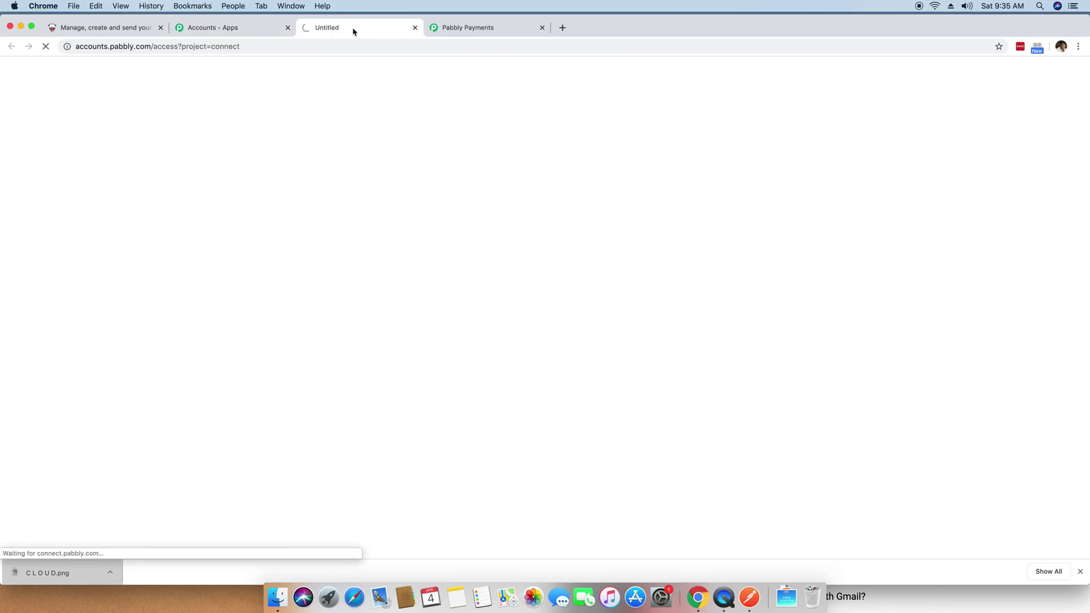
Step: Bring up the newly opened Pabbly Connect Workflows page
{"action": "left_click", "coordinate": [248, 29]}
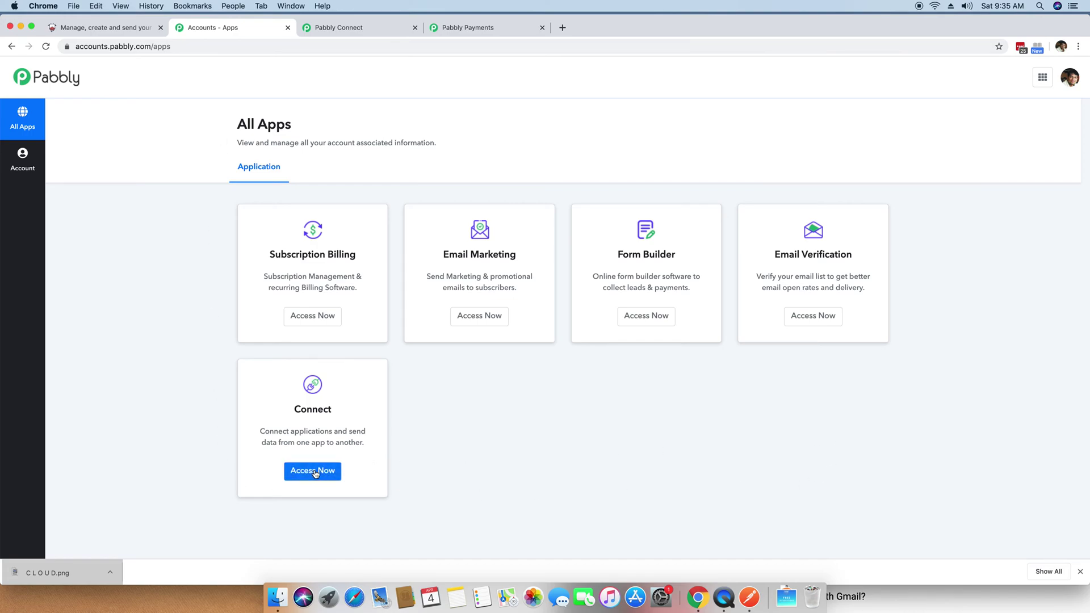
{"action": "left_click", "coordinate": [375, 32]}
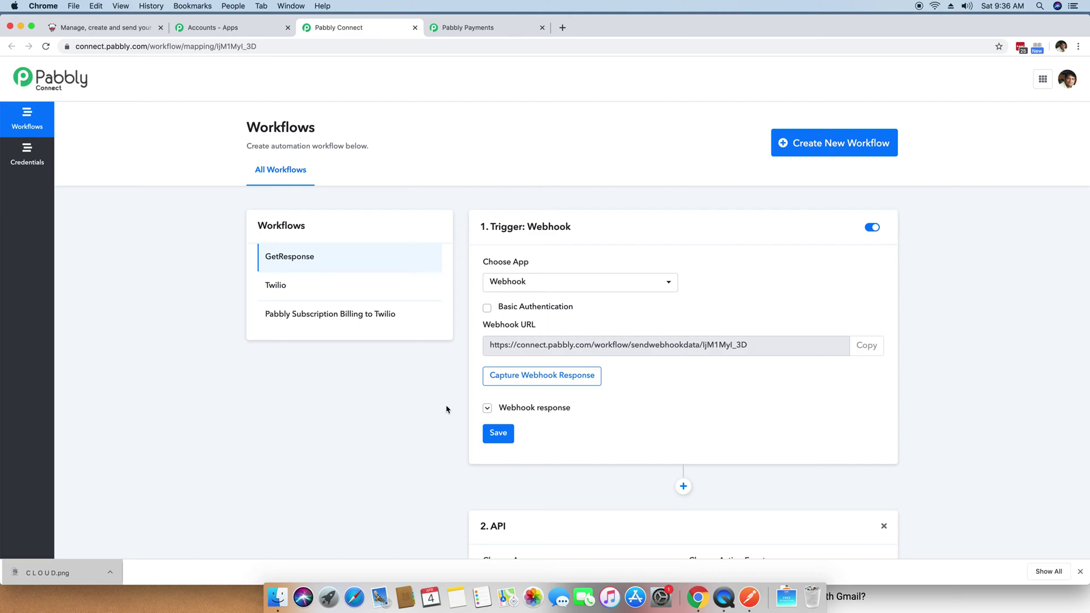
Step: Create a new workflow named 'Pabbly Subscription Billing to Moosend'
{"action": "left_click", "coordinate": [832, 149]}
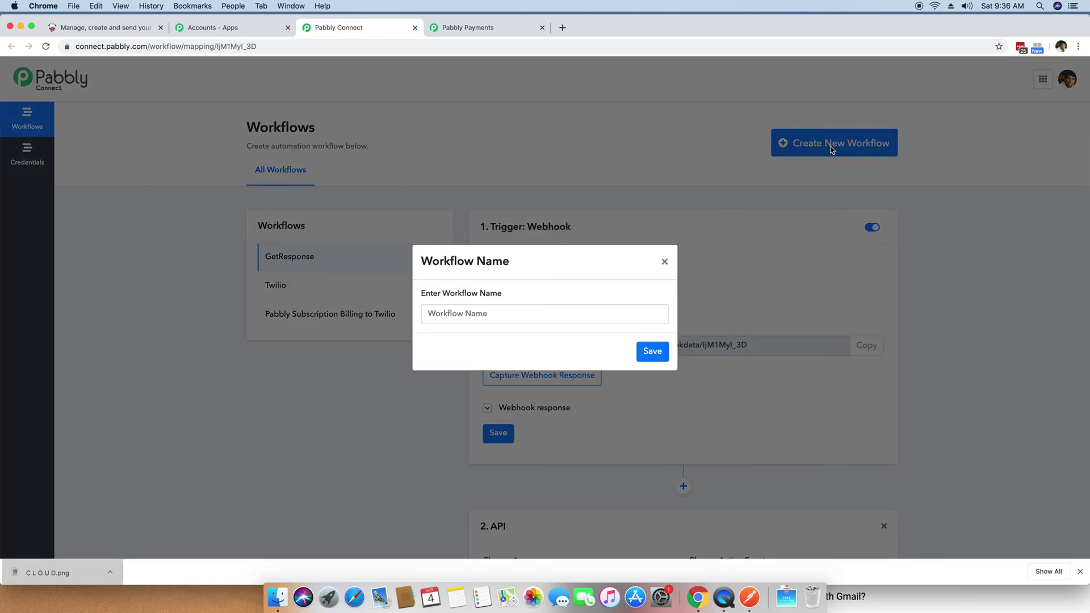
{"action": "left_click", "coordinate": [561, 317]}
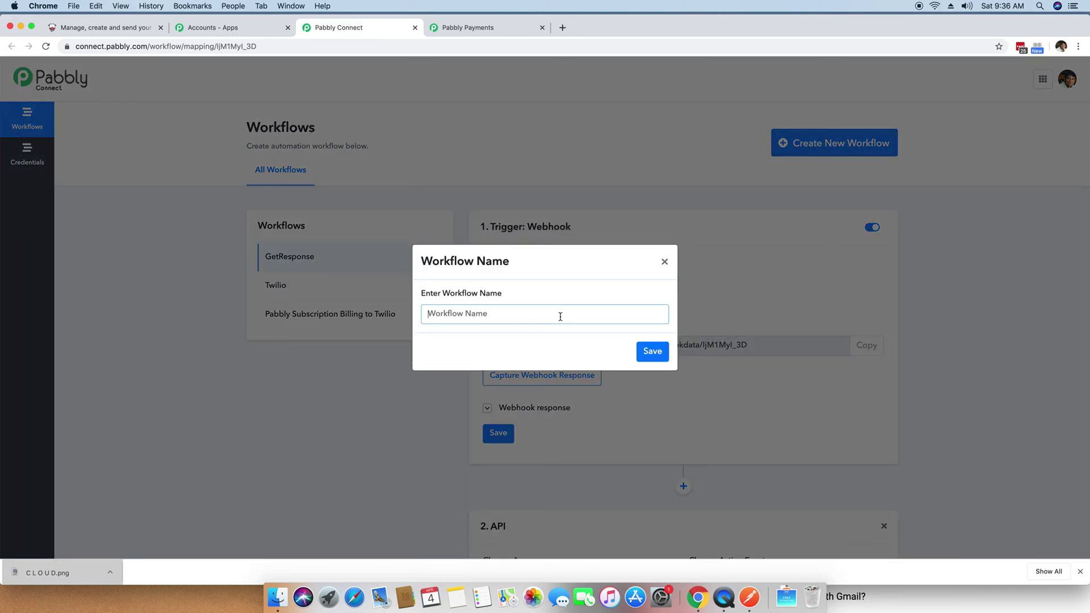
{"action": "type", "text": "Pabbly Subscription Billing to Moosend"}
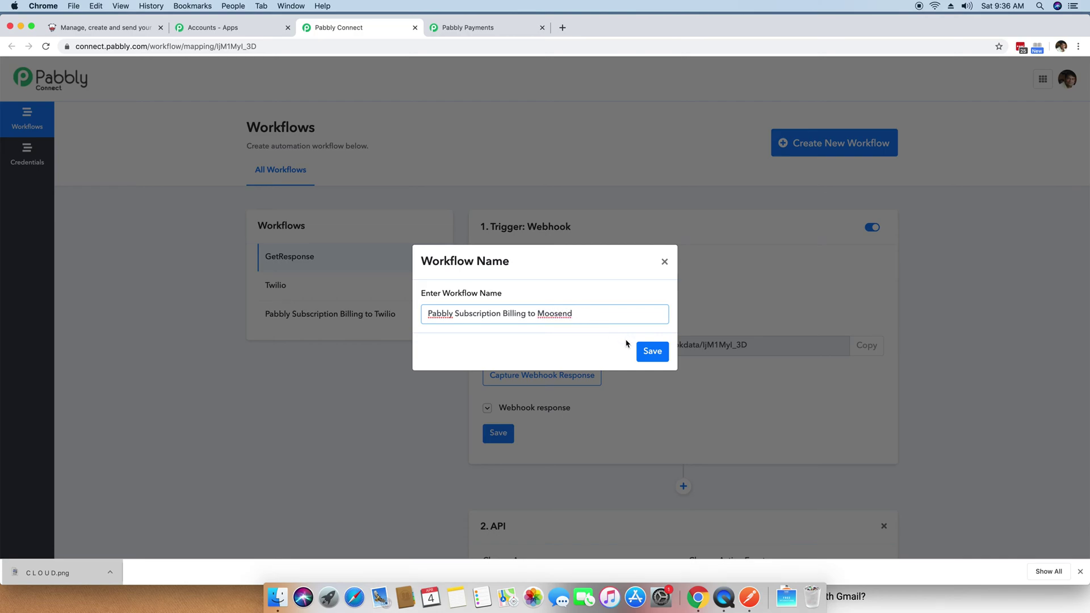
{"action": "left_click", "coordinate": [657, 354]}
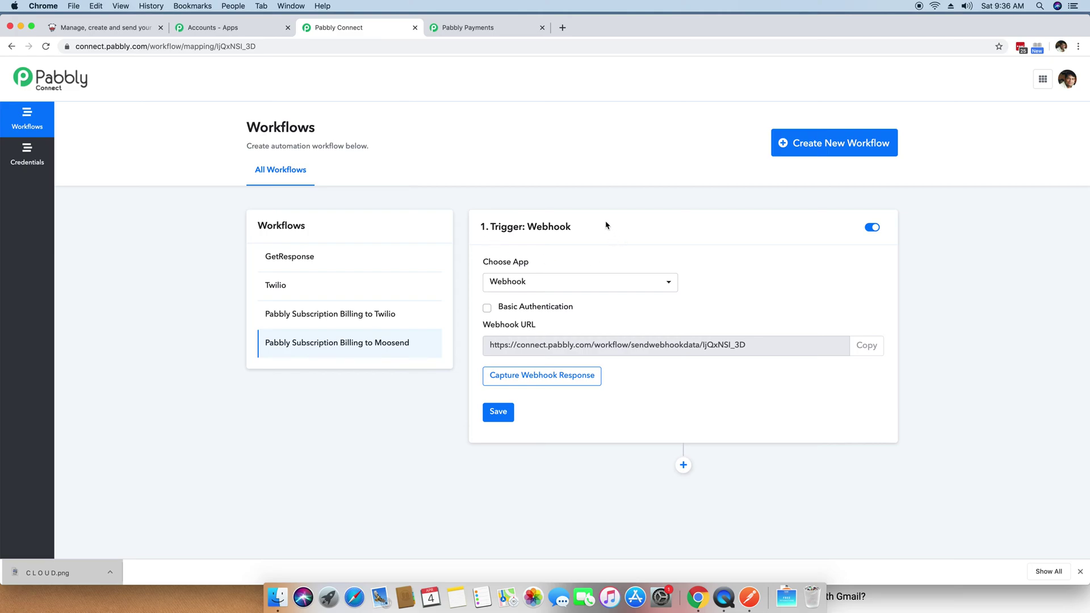
Step: Keep Webhook as the trigger app and copy the workflow's webhook URL
{"action": "left_click", "coordinate": [597, 283]}
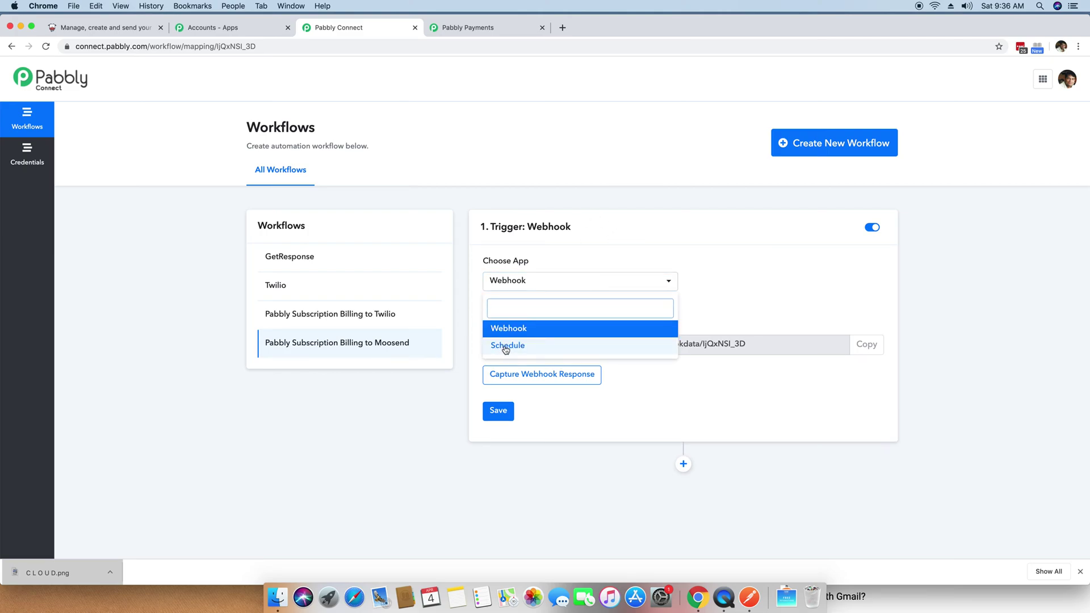
{"action": "left_click", "coordinate": [519, 329]}
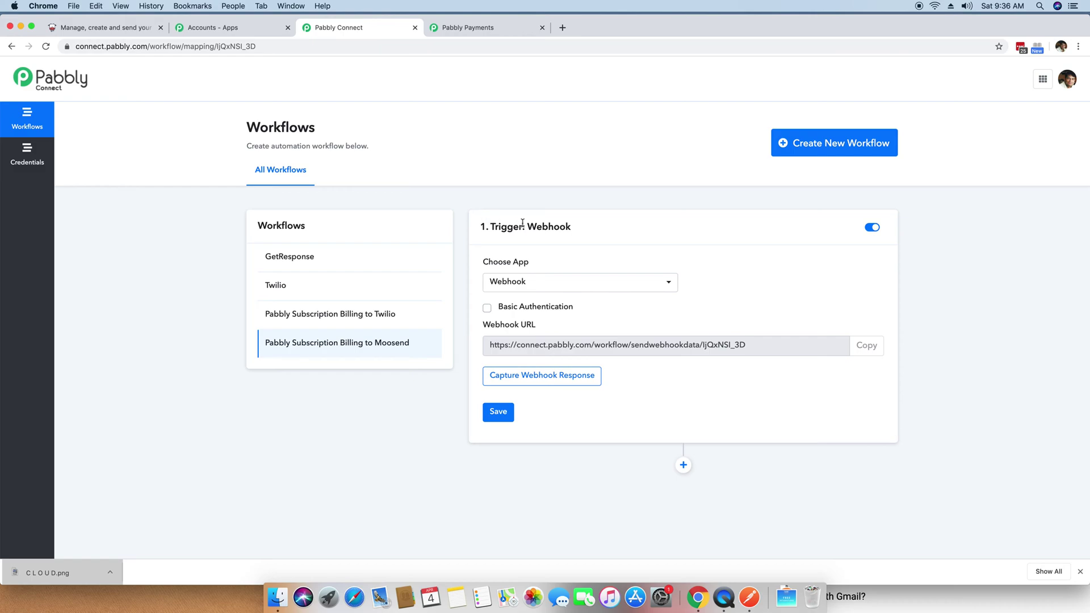
{"action": "left_click_drag", "start_coordinate": [496, 347], "coordinate": [774, 347]}
{"action": "left_click", "coordinate": [797, 348]}
{"action": "left_click", "coordinate": [868, 346]}
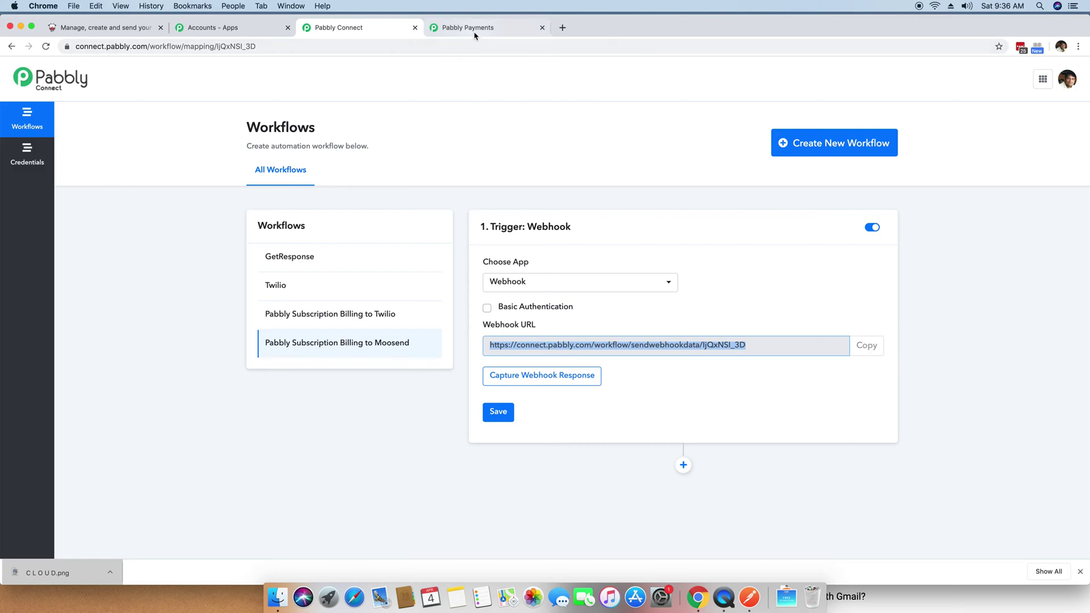
{"action": "left_click", "coordinate": [474, 33]}
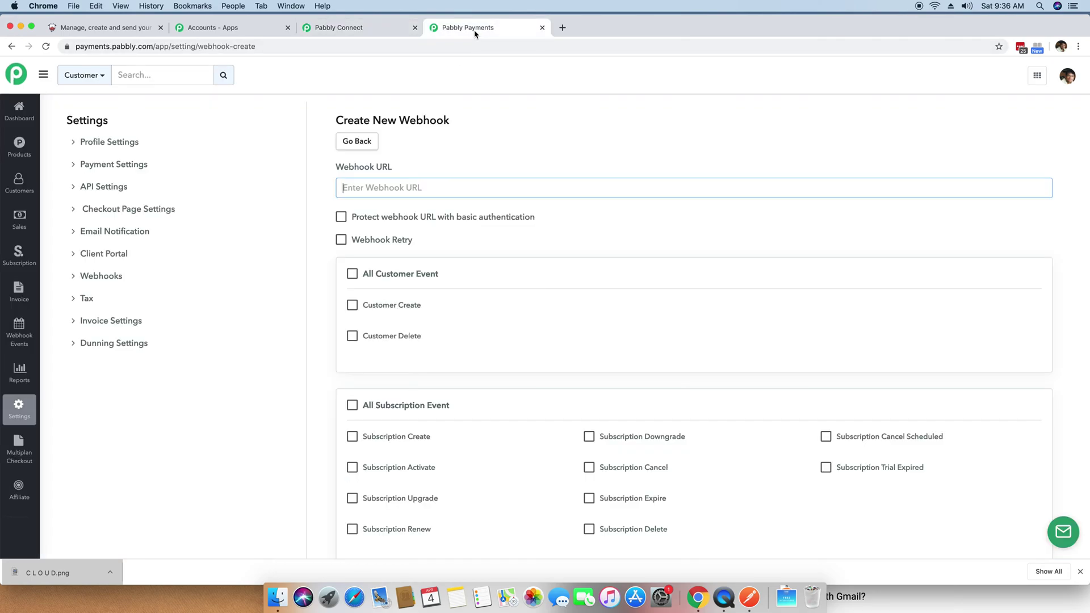
Step: Paste the Connect webhook URL, tick Successful Payment, and create the webhook
{"action": "right_click", "coordinate": [370, 186]}
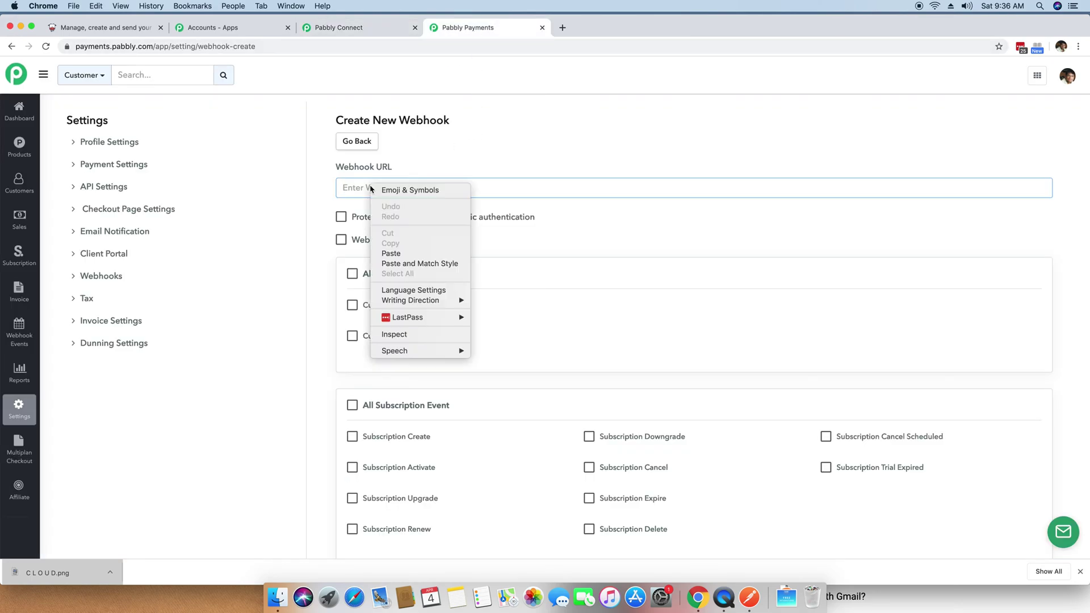
{"action": "left_click", "coordinate": [404, 251]}
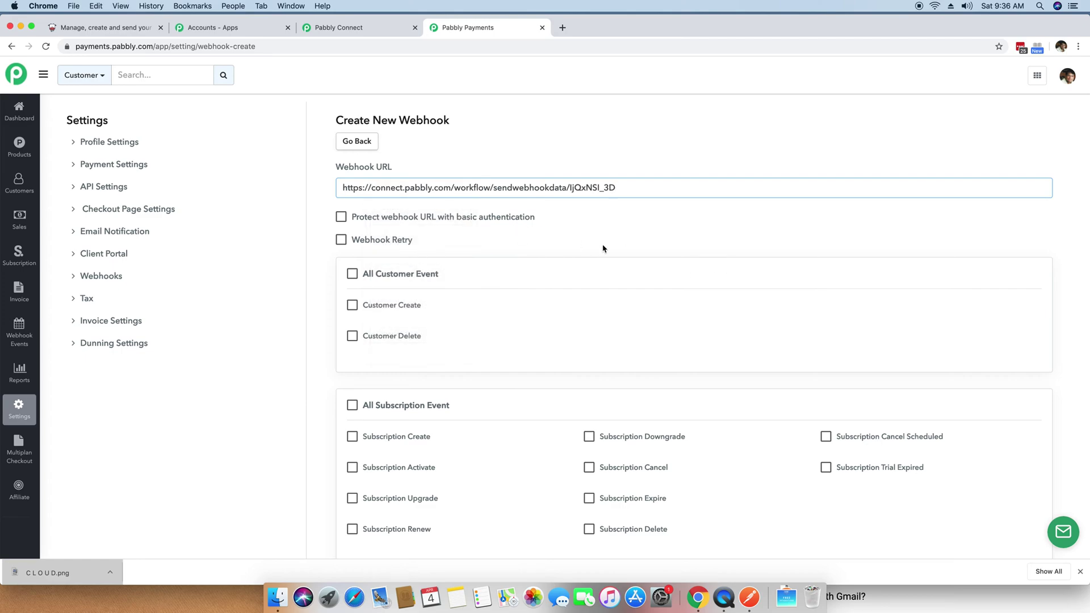
{"action": "scroll", "coordinate": [603, 248], "scroll_direction": "down", "scroll_amount": 3}
{"action": "scroll", "coordinate": [603, 249], "scroll_direction": "down", "scroll_amount": 2}
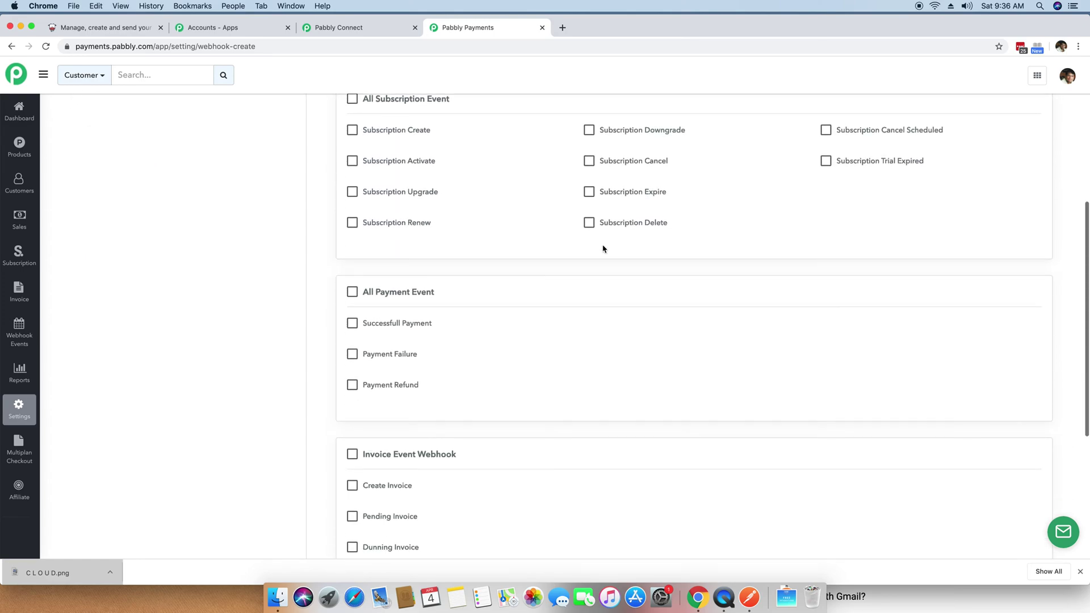
{"action": "left_click", "coordinate": [353, 323]}
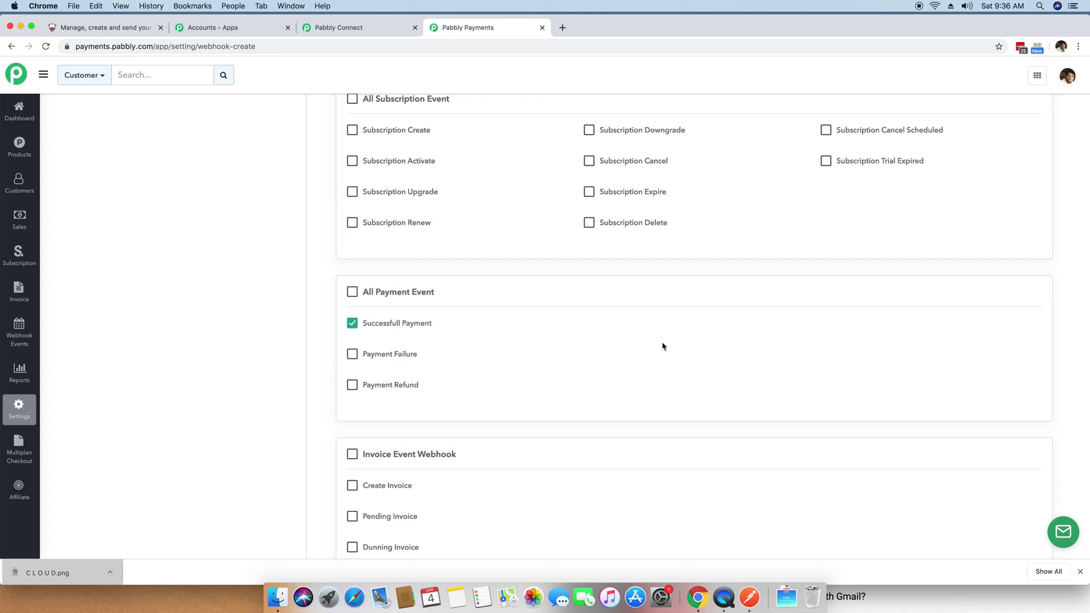
{"action": "scroll", "coordinate": [659, 348], "scroll_direction": "up", "scroll_amount": 5}
{"action": "scroll", "coordinate": [574, 310], "scroll_direction": "down", "scroll_amount": 8}
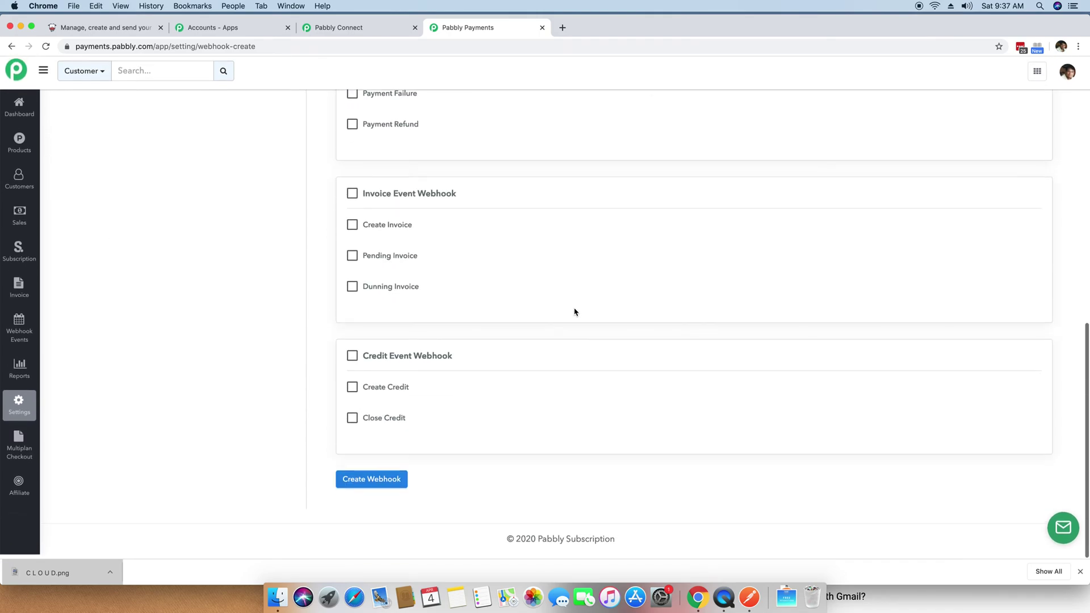
{"action": "left_click", "coordinate": [372, 487]}
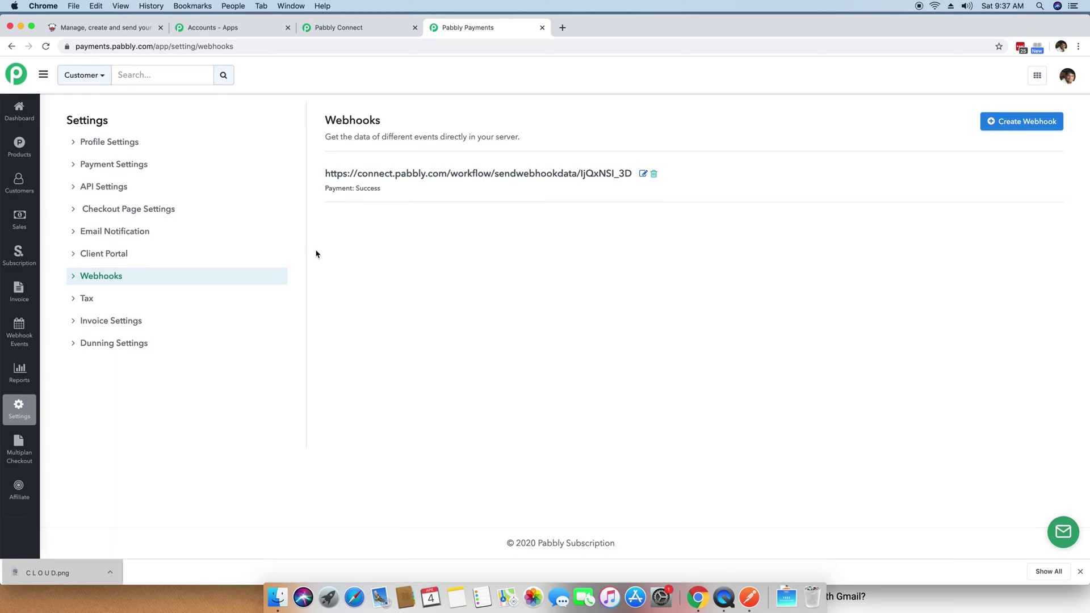
{"action": "left_click", "coordinate": [21, 145]}
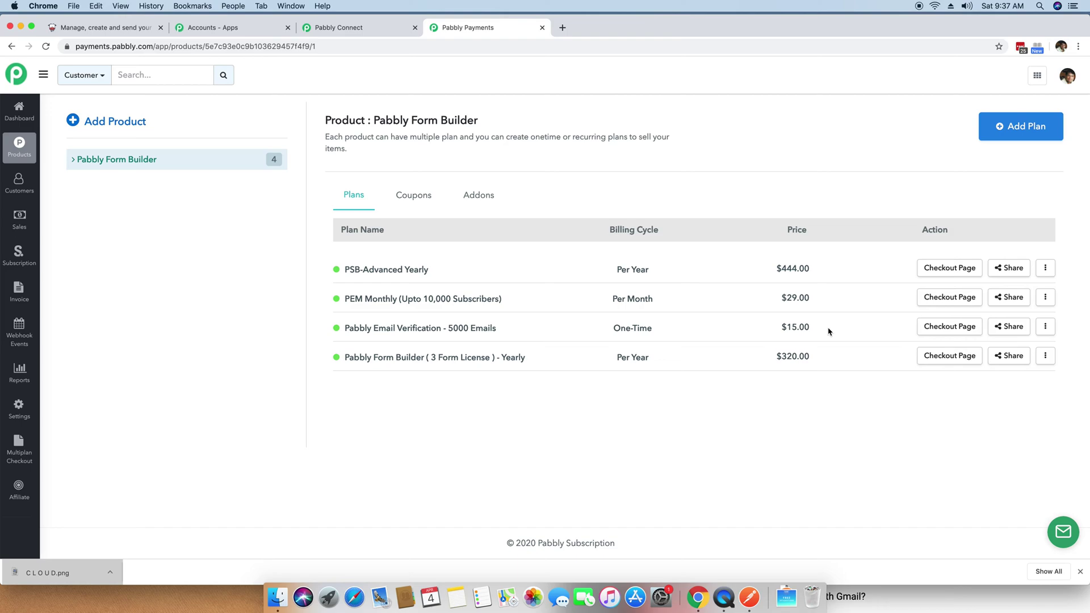
Step: Open the email verification plan checkout and enter the buyer's name, email, company and billing address
{"action": "left_click", "coordinate": [946, 332]}
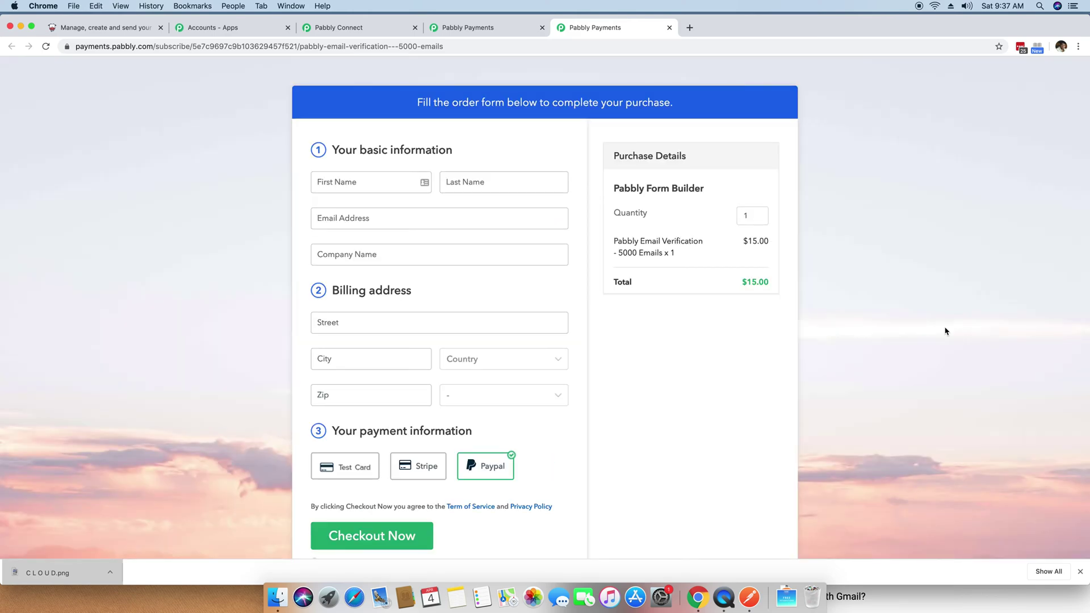
{"action": "left_click", "coordinate": [344, 182]}
{"action": "key", "text": "Tab"}
{"action": "key", "text": "Tab"}
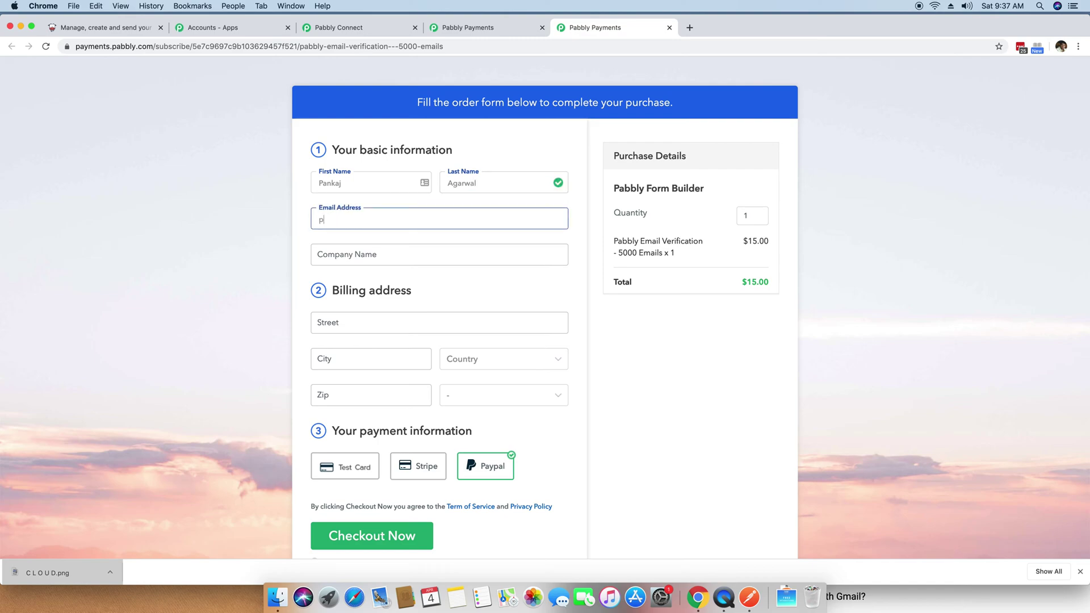
{"action": "key", "text": "Tab"}
{"action": "type", "text": "Pabbly"}
{"action": "key", "text": "Tab"}
{"action": "key", "text": "Tab"}
{"action": "type", "text": "Bhopal"}
{"action": "key", "text": "Tab"}
{"action": "type", "text": "India"}
{"action": "key", "text": "Tab"}
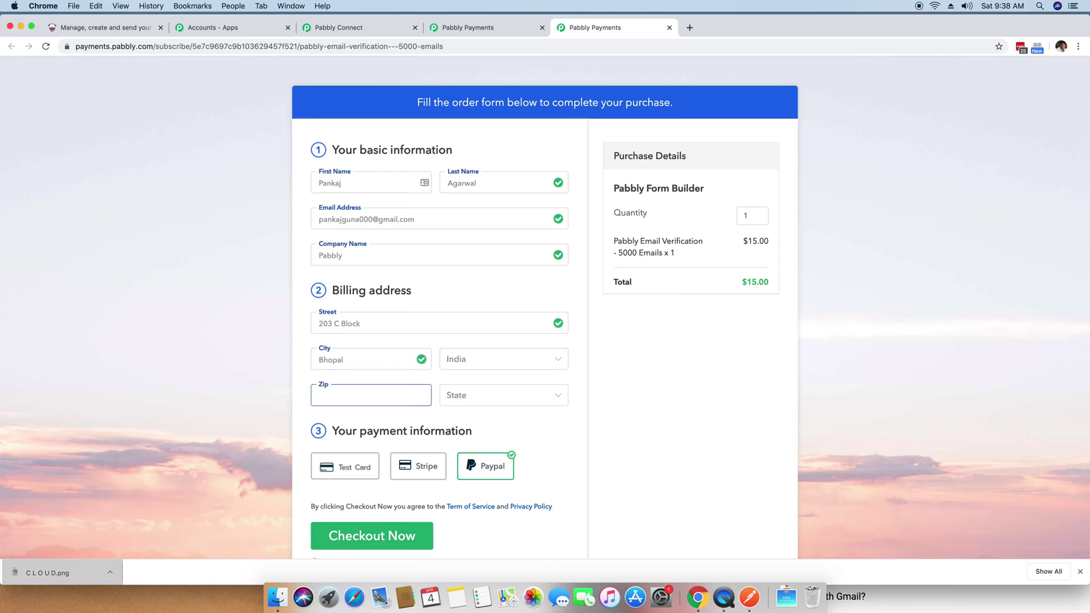
{"action": "key", "text": "Tab"}
{"action": "type", "text": "Madhya"}
Step: Choose Test Card payment and fill in the successful test card details
{"action": "left_click", "coordinate": [348, 480]}
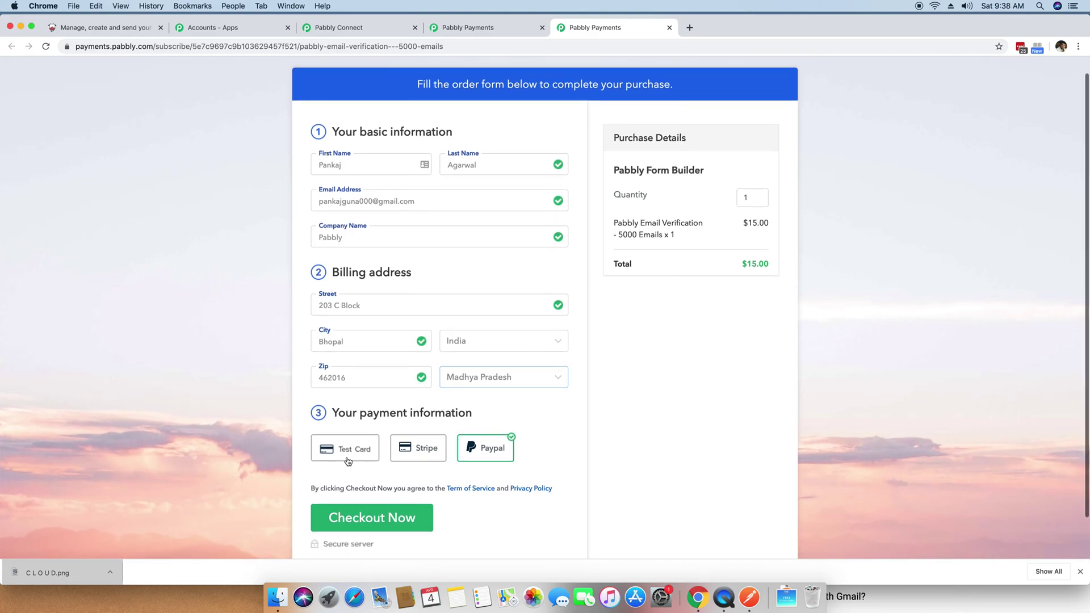
{"action": "scroll", "coordinate": [148, 392], "scroll_direction": "down", "scroll_amount": 5}
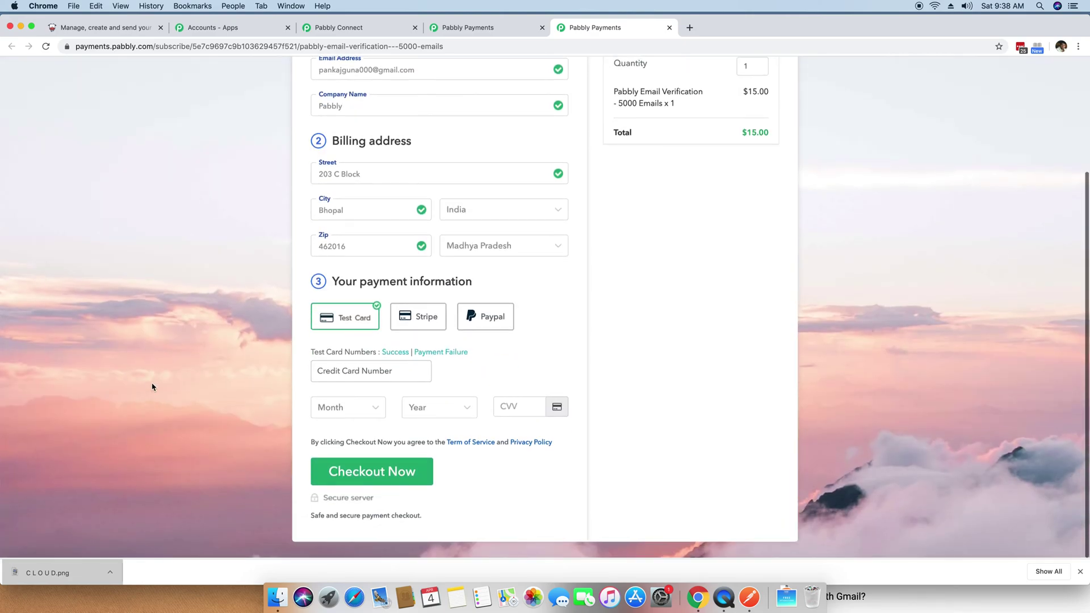
{"action": "left_click", "coordinate": [394, 353]}
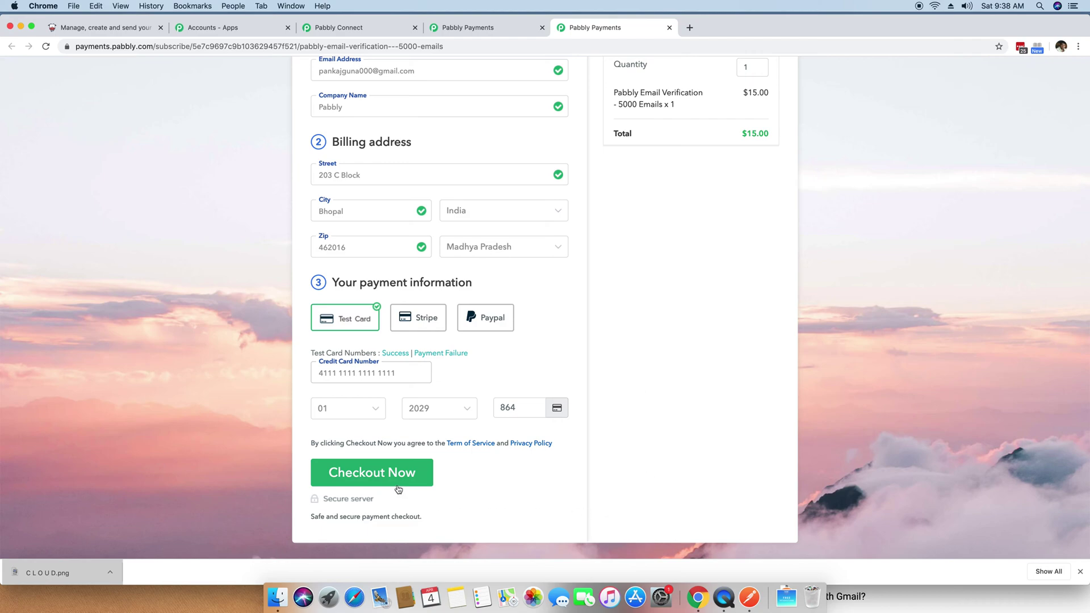
{"action": "left_click", "coordinate": [363, 28]}
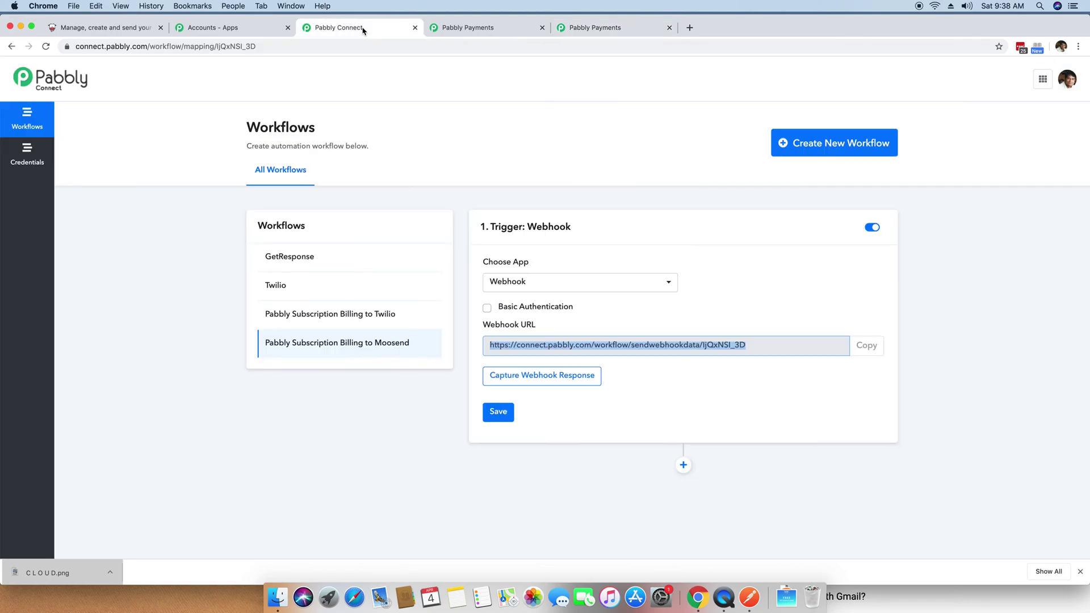
Step: Start capturing the webhook response on the workflow's Webhook trigger
{"action": "scroll", "coordinate": [562, 378], "scroll_direction": "down", "scroll_amount": 1}
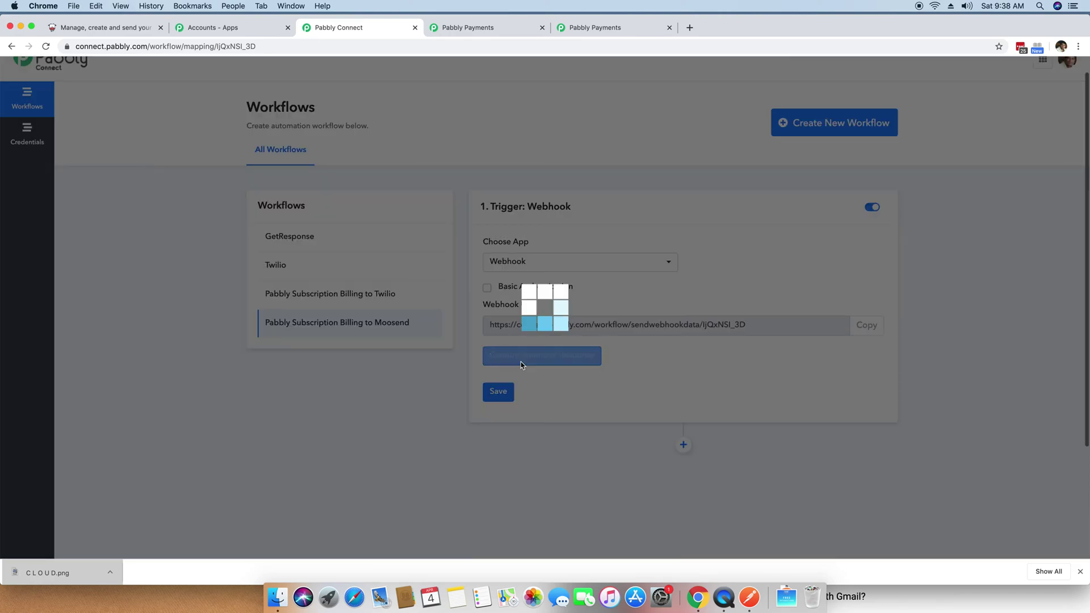
{"action": "left_click", "coordinate": [521, 364]}
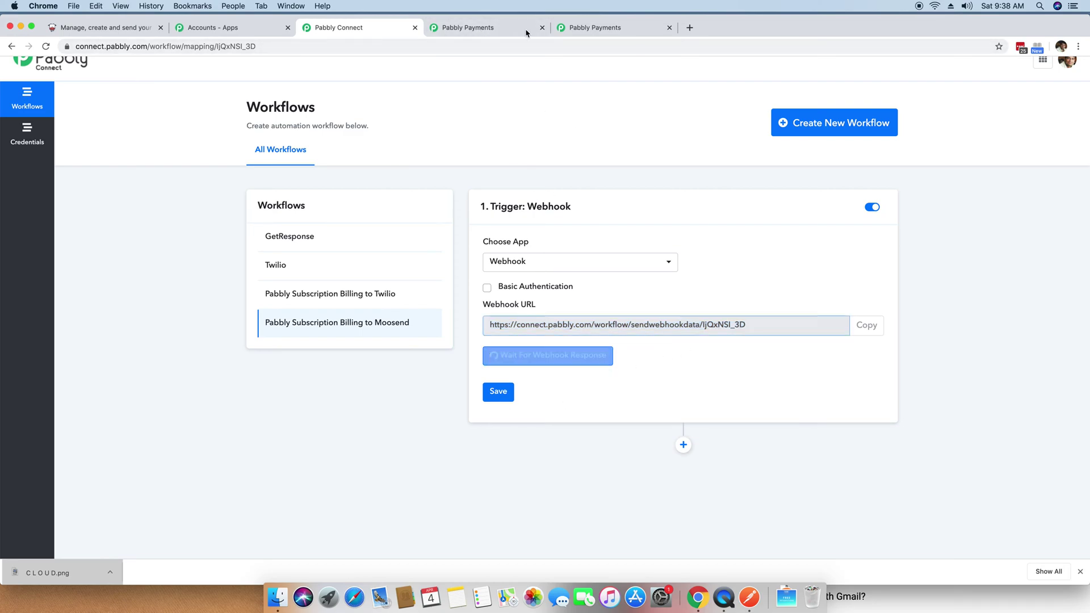
{"action": "left_click", "coordinate": [486, 29]}
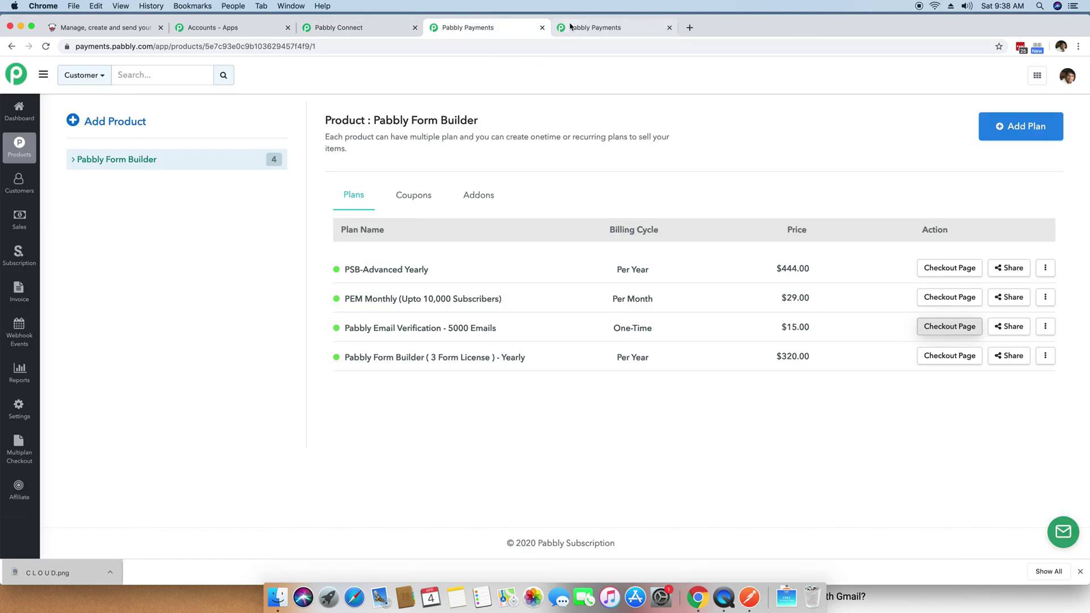
Step: Submit the $15.00 test purchase from the filled-in checkout form
{"action": "left_click", "coordinate": [588, 28]}
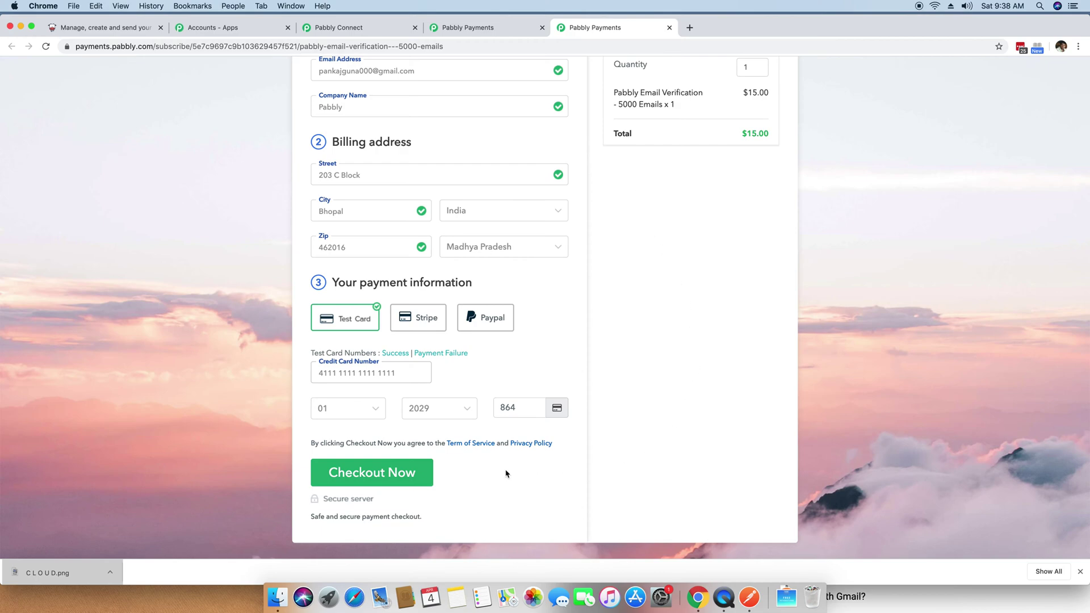
{"action": "left_click", "coordinate": [400, 476]}
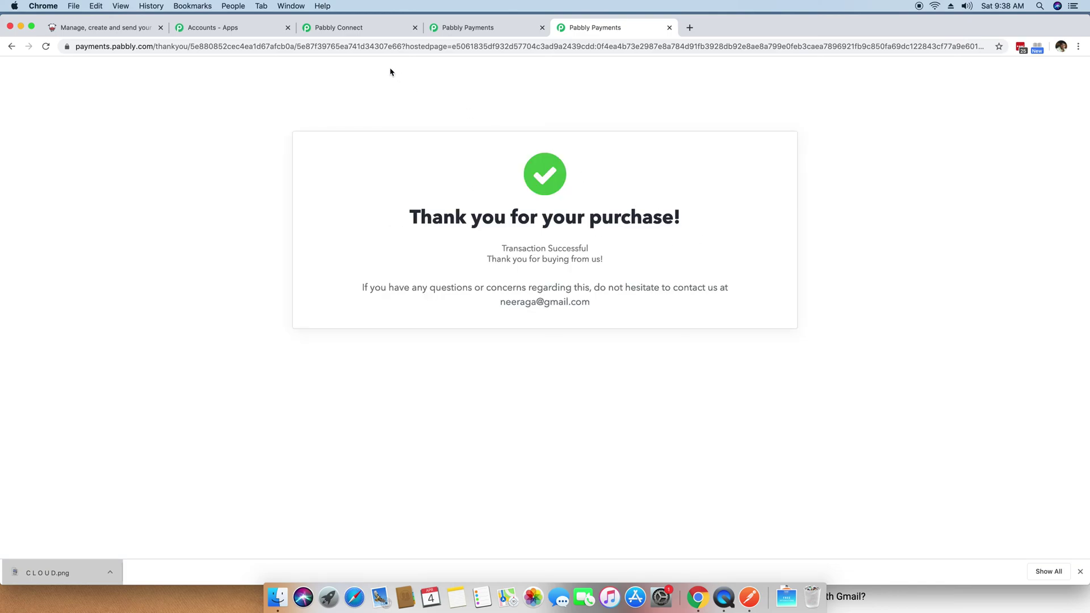
{"action": "left_click", "coordinate": [364, 28]}
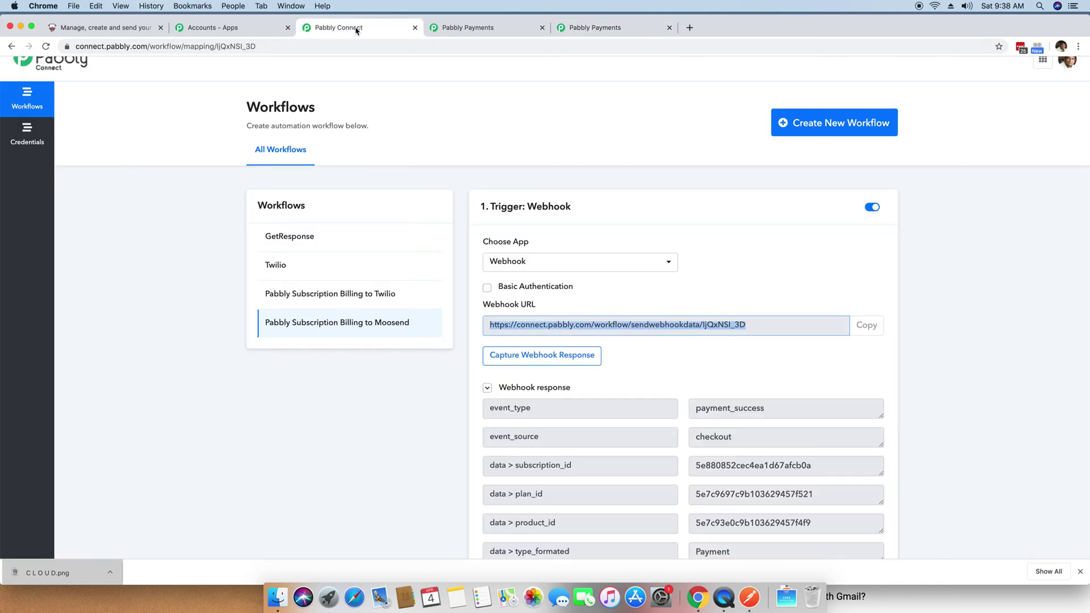
{"action": "scroll", "coordinate": [560, 187], "scroll_direction": "down", "scroll_amount": 3}
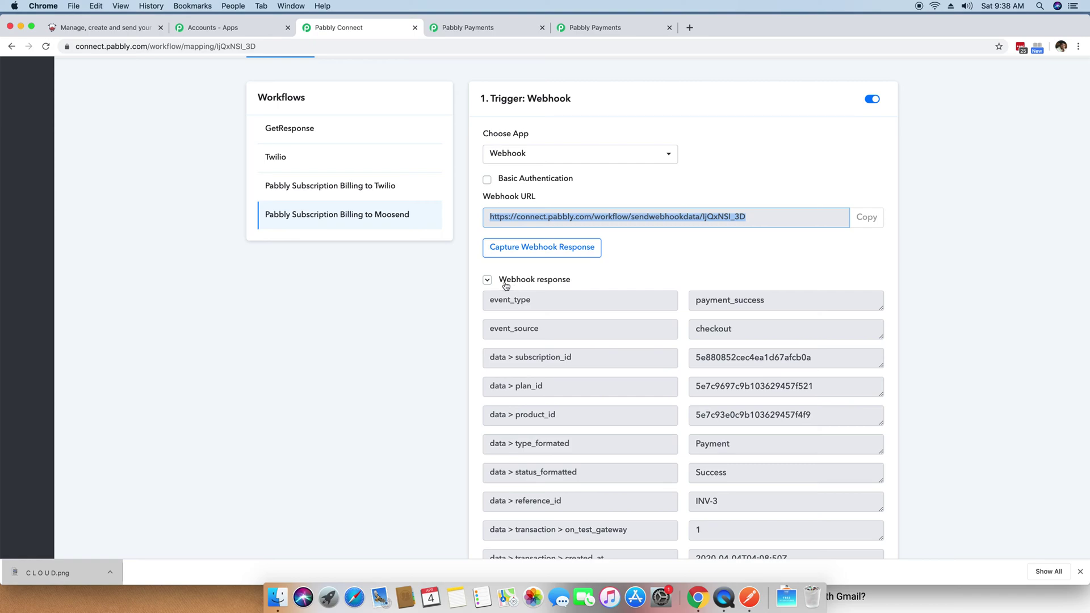
{"action": "scroll", "coordinate": [578, 286], "scroll_direction": "down", "scroll_amount": 1}
{"action": "scroll", "coordinate": [578, 286], "scroll_direction": "down", "scroll_amount": 1}
{"action": "left_click_drag", "start_coordinate": [768, 218], "coordinate": [670, 221]}
{"action": "scroll", "coordinate": [766, 265], "scroll_direction": "down", "scroll_amount": 1}
{"action": "scroll", "coordinate": [766, 264], "scroll_direction": "down", "scroll_amount": 7}
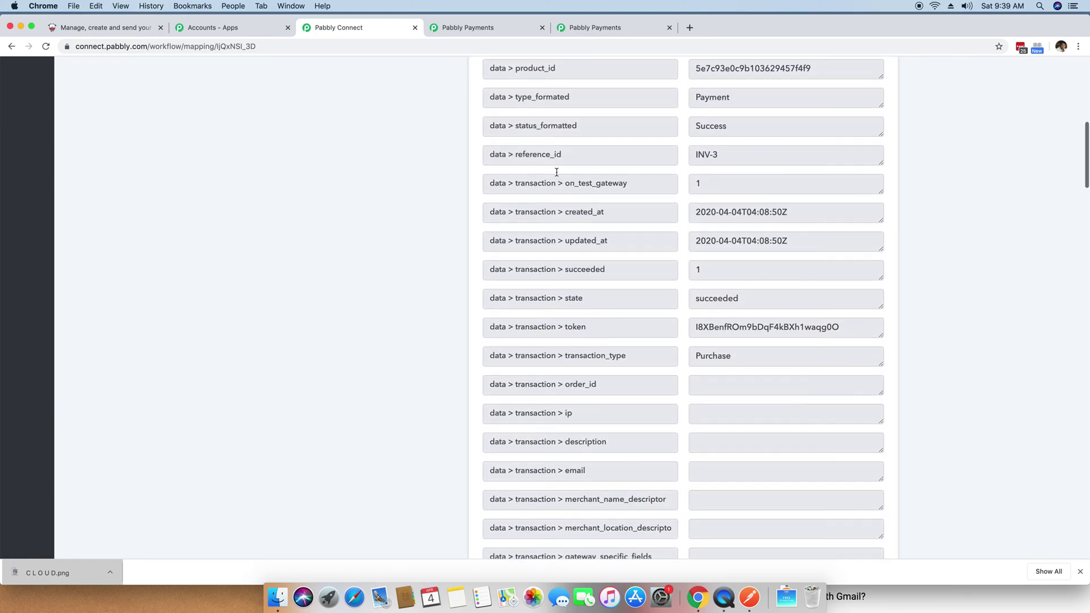
{"action": "scroll", "coordinate": [793, 332], "scroll_direction": "down", "scroll_amount": 16}
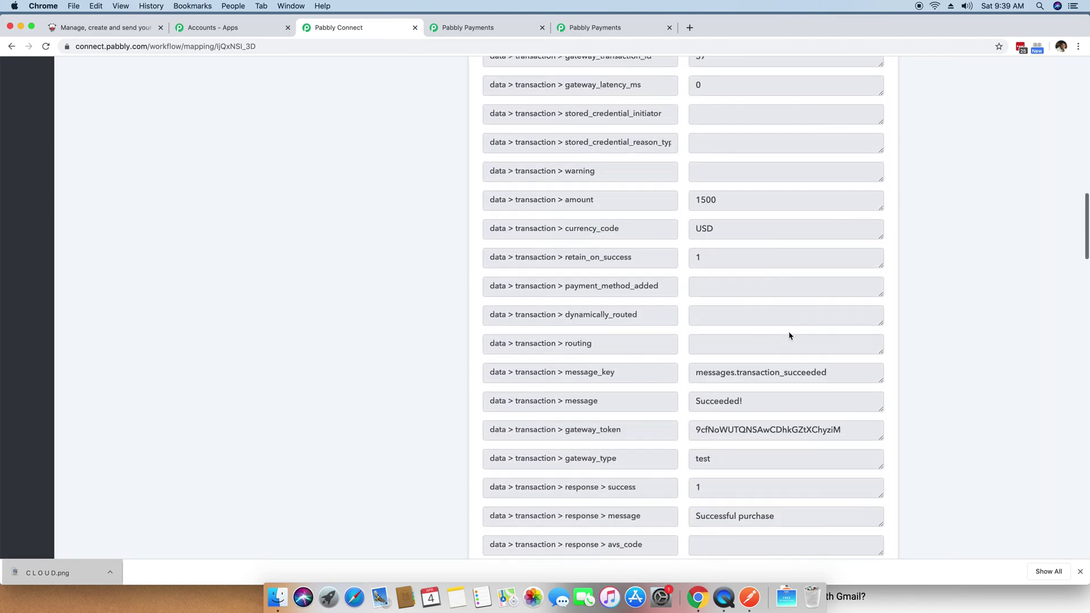
{"action": "scroll", "coordinate": [789, 332], "scroll_direction": "down", "scroll_amount": 11}
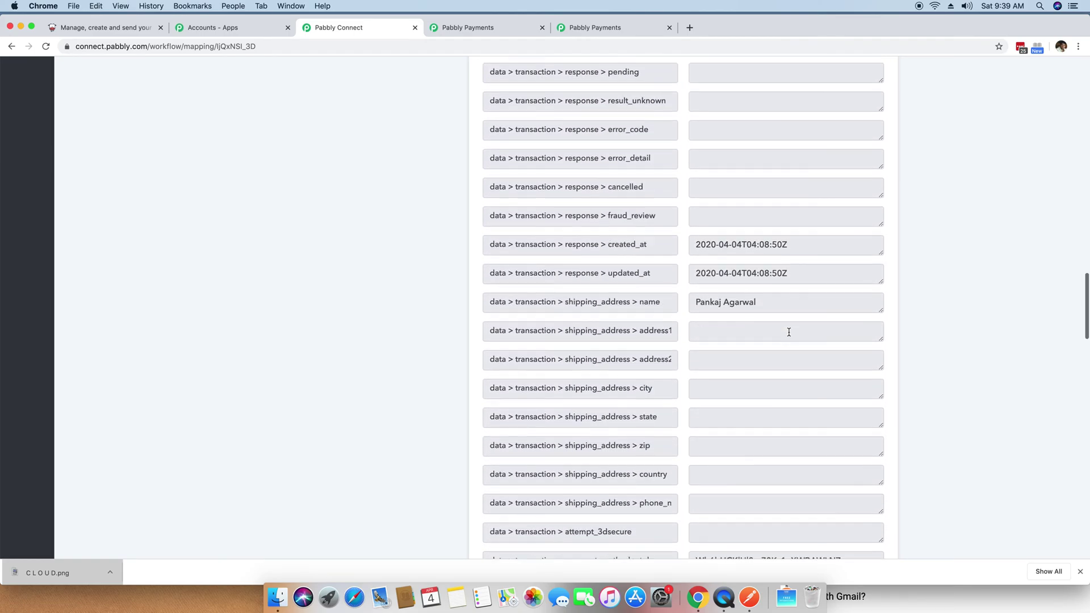
{"action": "left_click_drag", "start_coordinate": [776, 222], "coordinate": [692, 223]}
{"action": "left_click", "coordinate": [779, 224]}
{"action": "scroll", "coordinate": [786, 236], "scroll_direction": "down", "scroll_amount": 6}
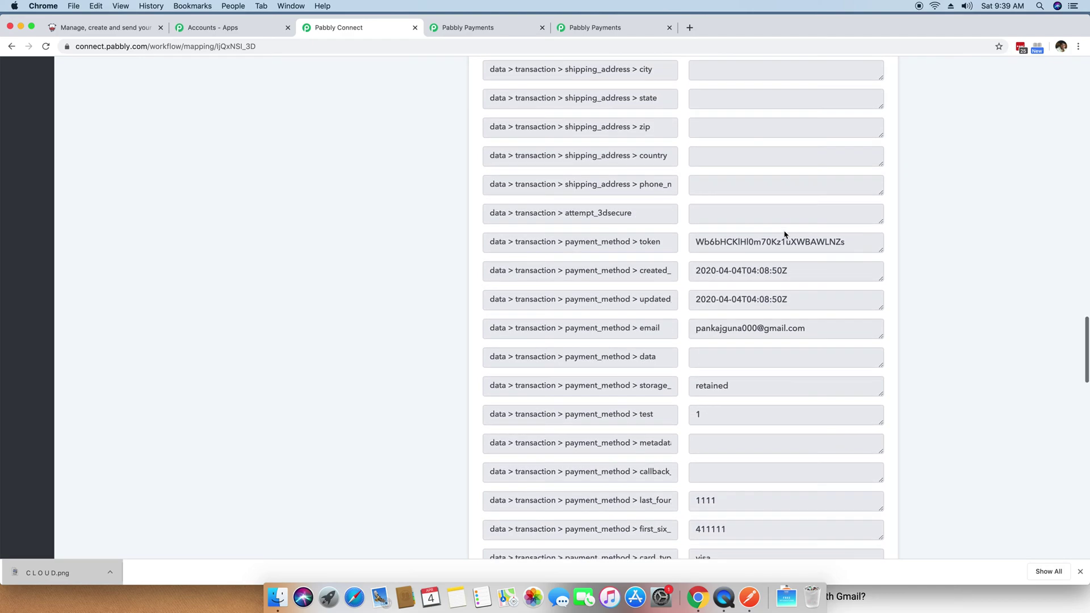
{"action": "left_click_drag", "start_coordinate": [821, 295], "coordinate": [701, 293]}
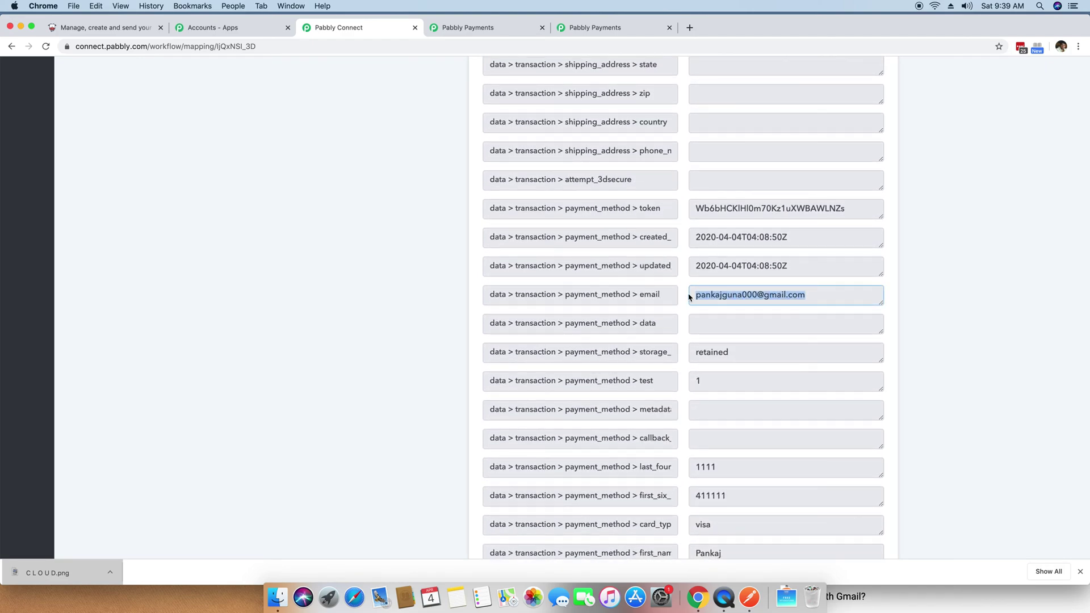
{"action": "scroll", "coordinate": [775, 314], "scroll_direction": "down", "scroll_amount": 12}
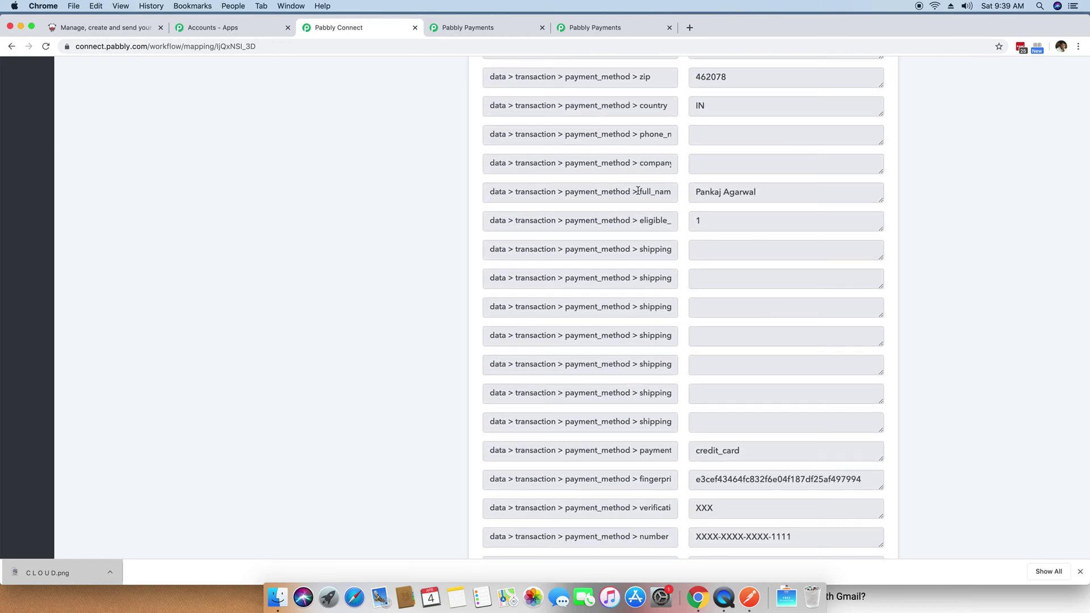
{"action": "double_click", "coordinate": [637, 191]}
{"action": "left_click", "coordinate": [789, 193]}
{"action": "scroll", "coordinate": [809, 224], "scroll_direction": "down", "scroll_amount": 4}
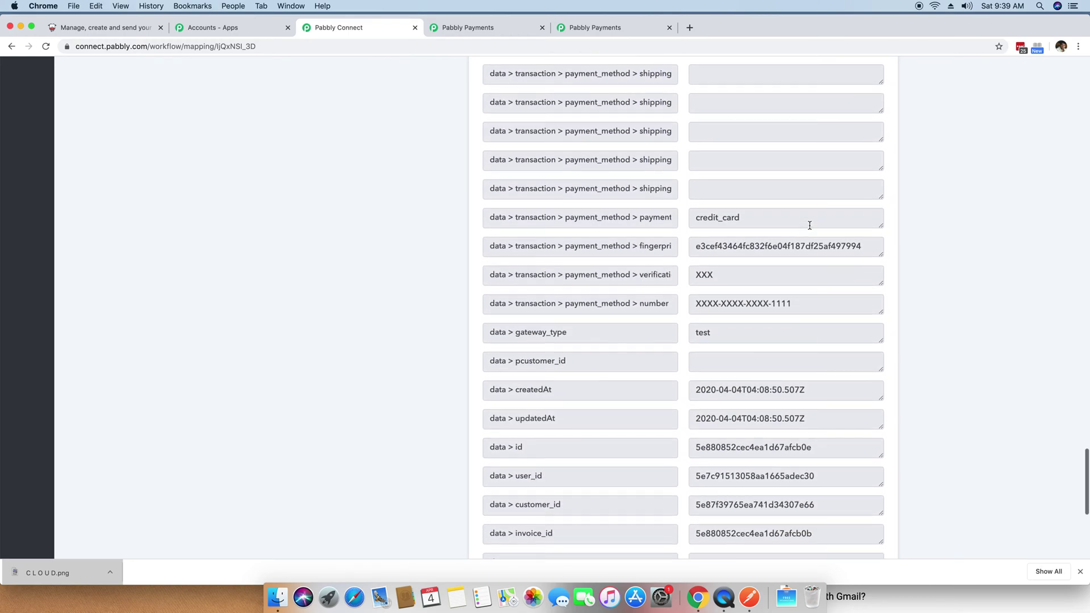
{"action": "scroll", "coordinate": [810, 225], "scroll_direction": "down", "scroll_amount": 6}
{"action": "scroll", "coordinate": [811, 230], "scroll_direction": "up", "scroll_amount": 15}
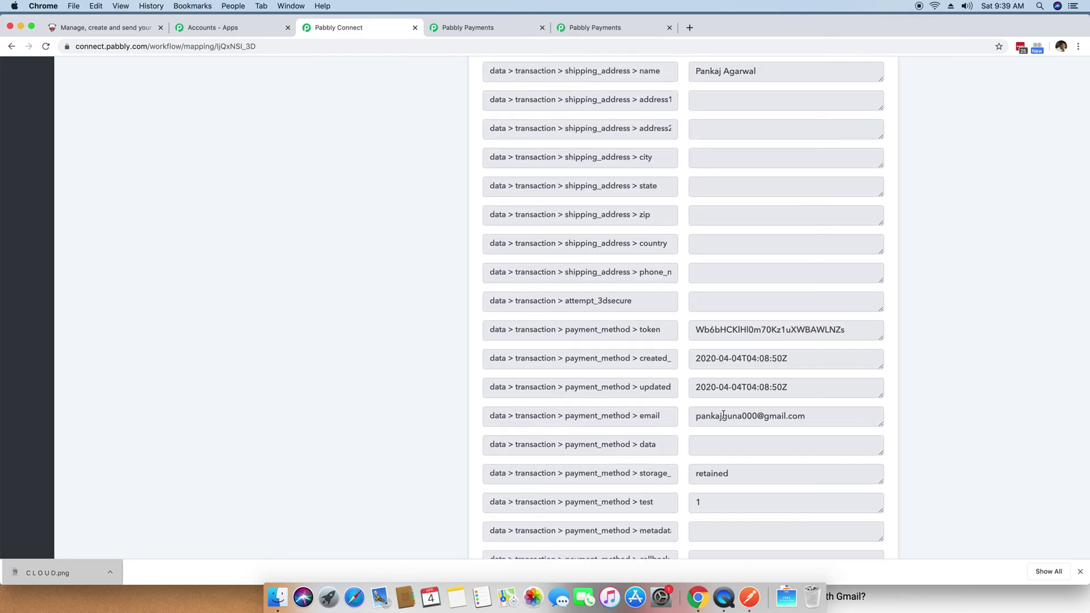
{"action": "scroll", "coordinate": [820, 326], "scroll_direction": "up", "scroll_amount": 20}
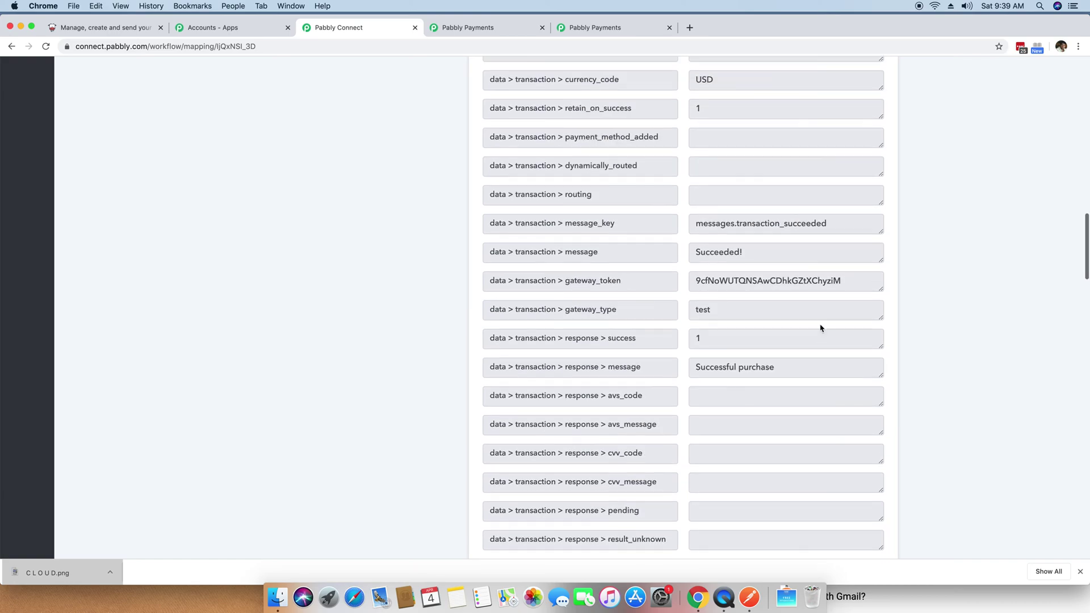
{"action": "scroll", "coordinate": [820, 324], "scroll_direction": "up", "scroll_amount": 10}
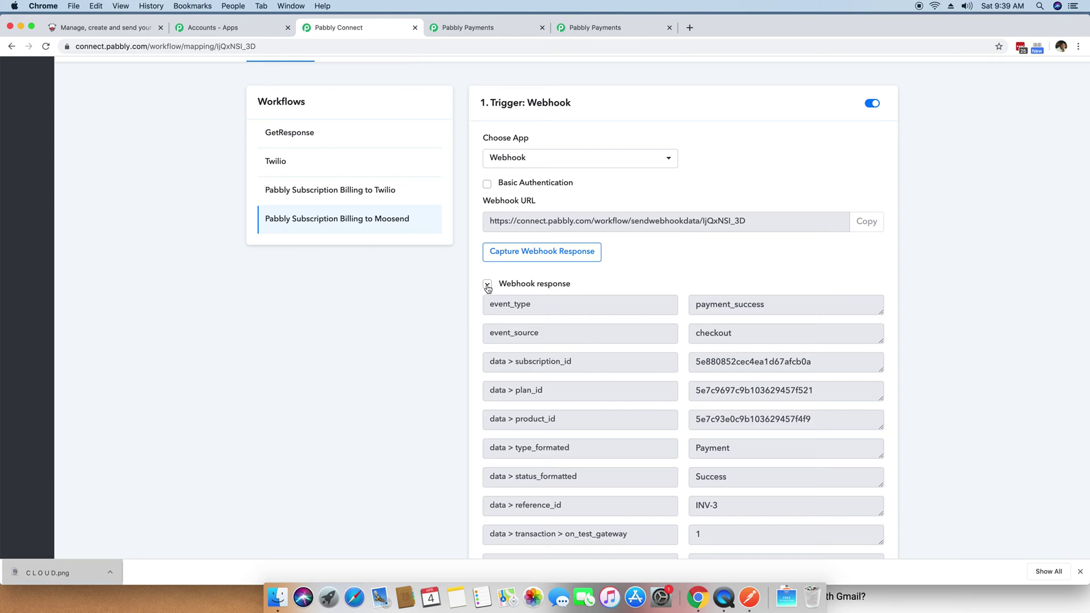
{"action": "left_click", "coordinate": [487, 285]}
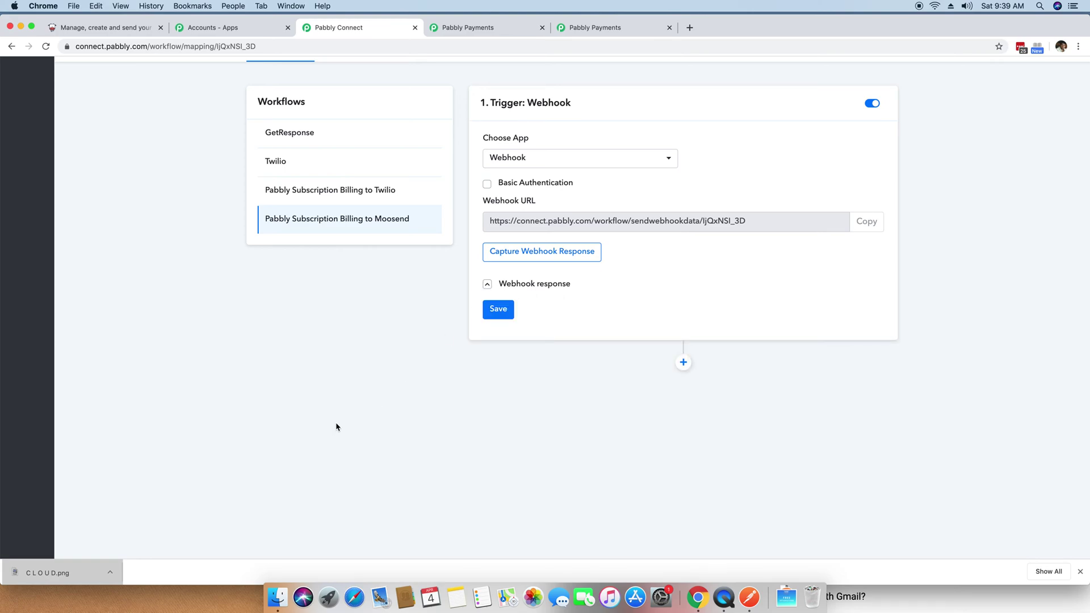
Step: Add a new action step below the webhook trigger and open its app list
{"action": "left_click", "coordinate": [683, 364]}
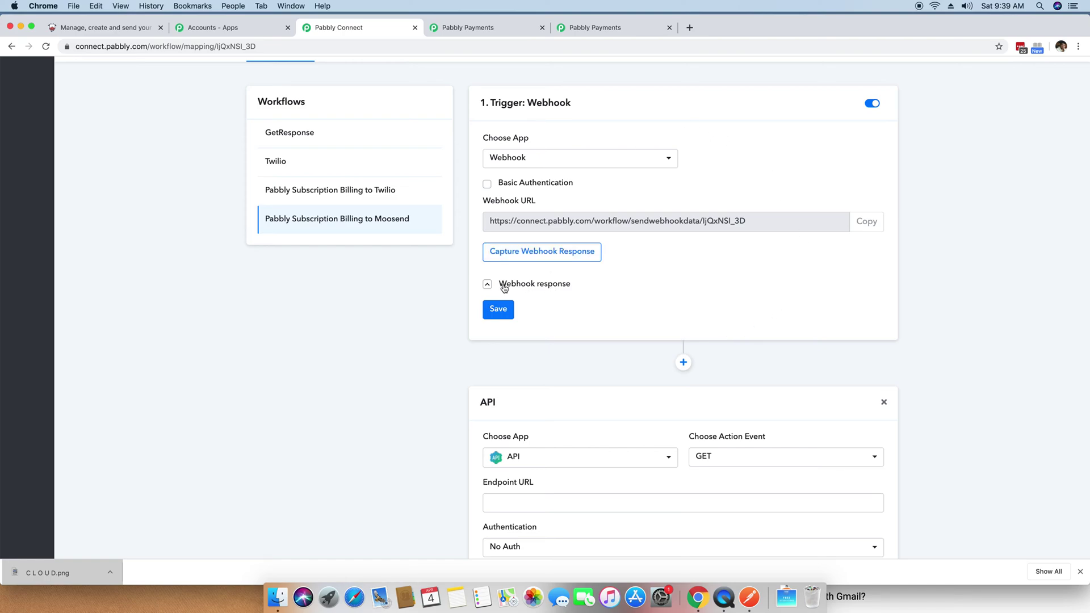
{"action": "scroll", "coordinate": [561, 288], "scroll_direction": "down", "scroll_amount": 3}
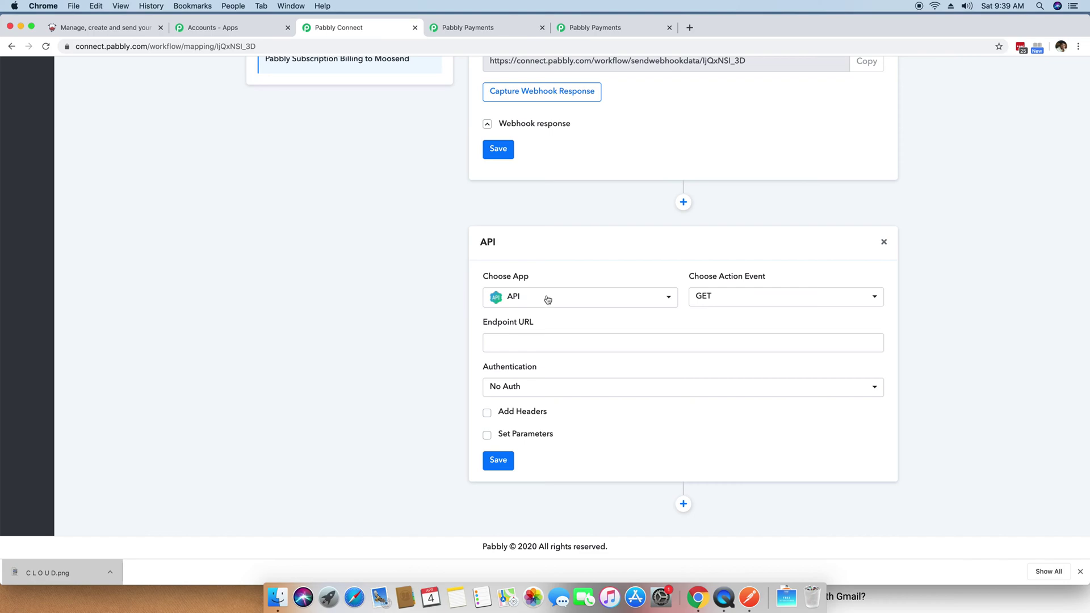
{"action": "left_click", "coordinate": [548, 298]}
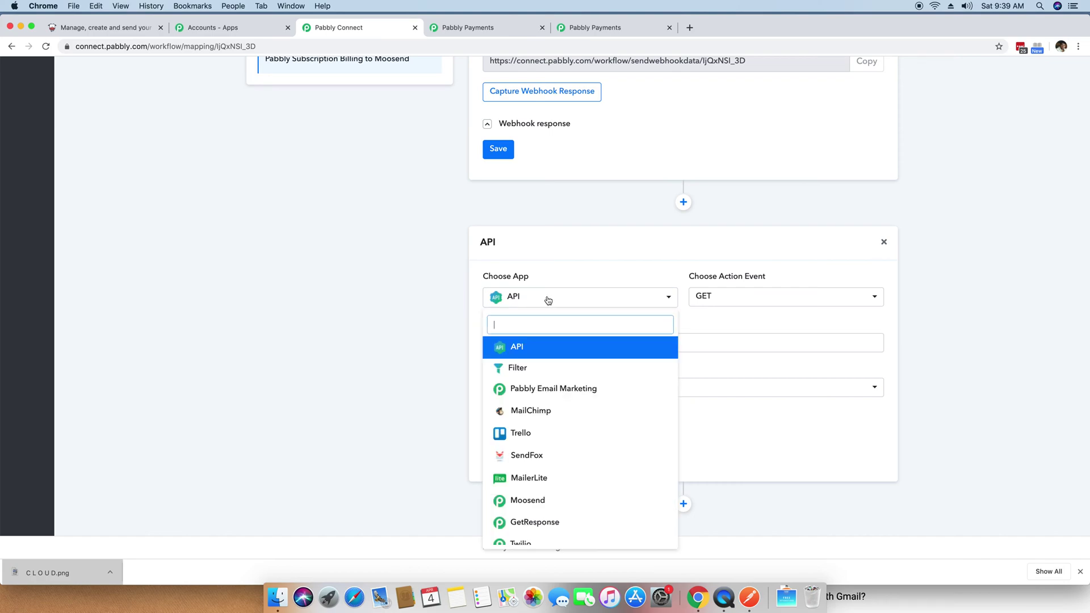
Step: Set the action to Moosend with the Add New Subscriber method and start connecting the account
{"action": "left_click", "coordinate": [513, 504]}
{"action": "left_click", "coordinate": [731, 416]}
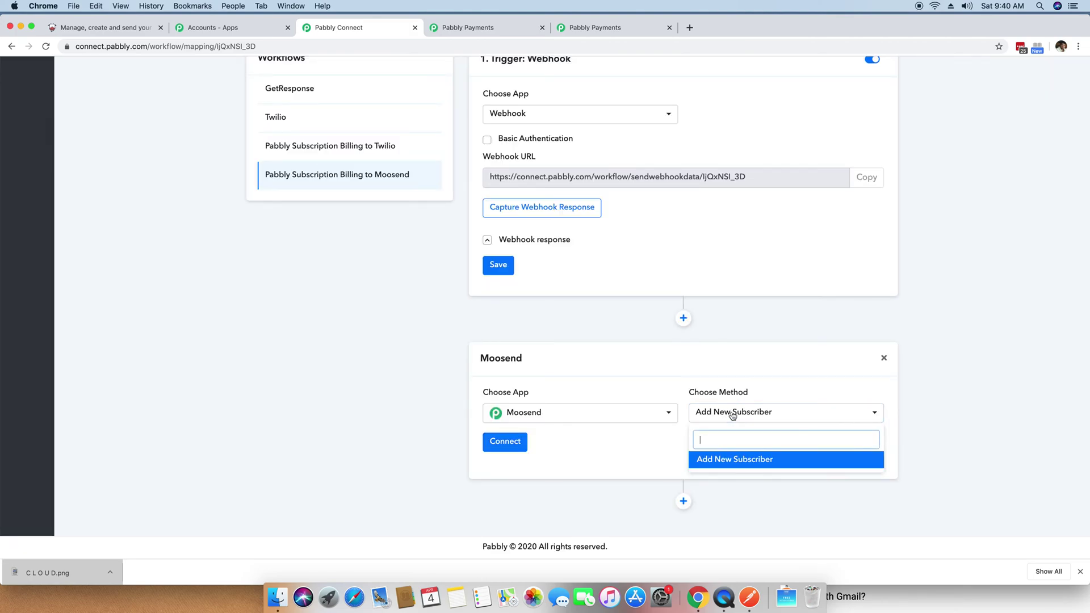
{"action": "left_click", "coordinate": [733, 415]}
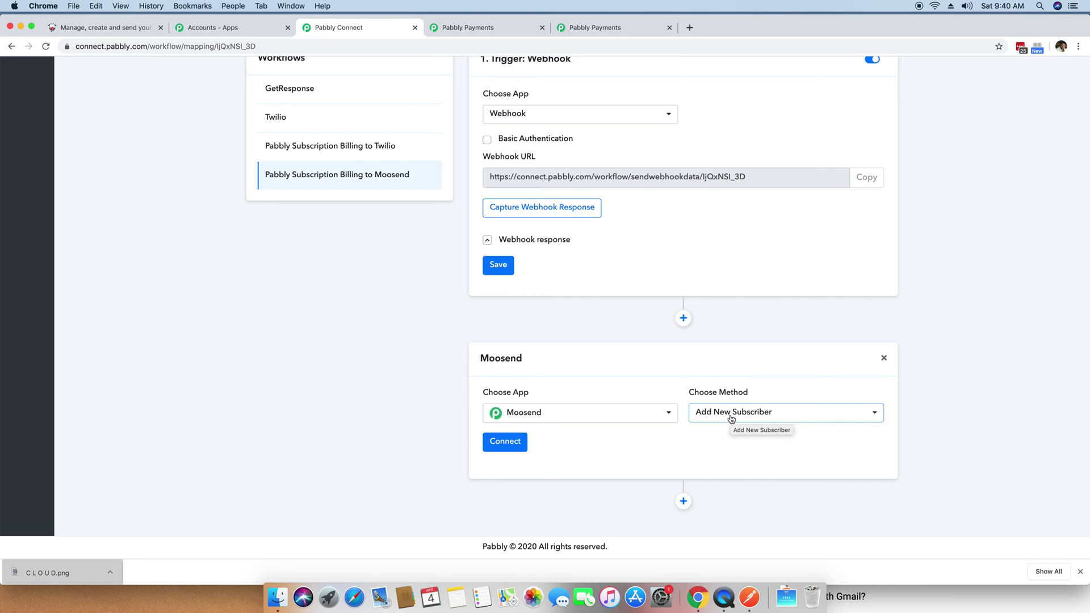
{"action": "left_click", "coordinate": [503, 448]}
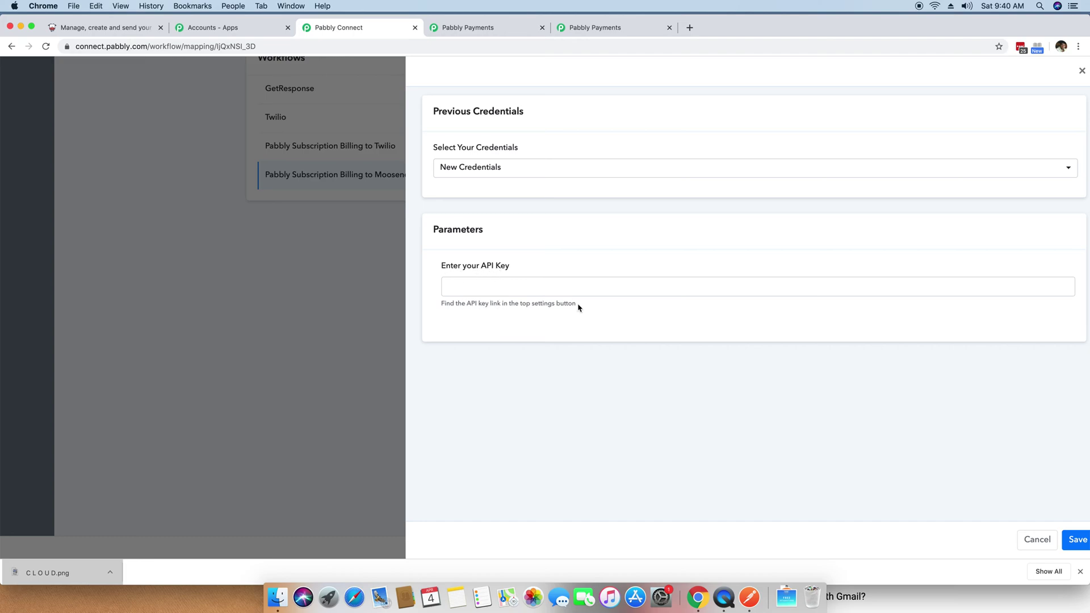
{"action": "left_click", "coordinate": [100, 29]}
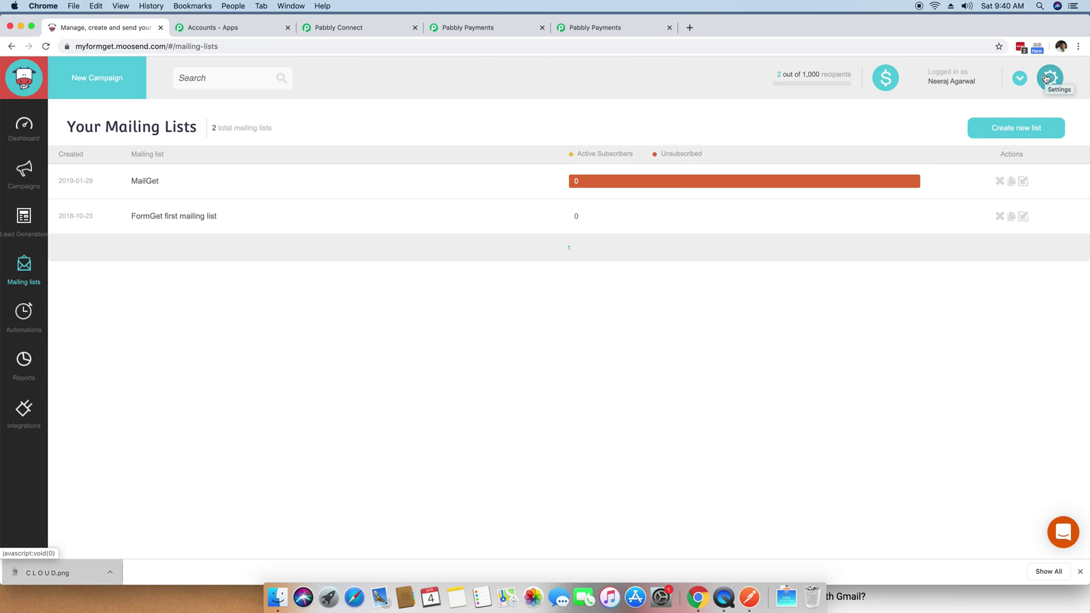
Step: Copy the API key from Moosend's settings and ready Connect's API Key field for pasting
{"action": "left_click", "coordinate": [1047, 78]}
{"action": "left_click", "coordinate": [1020, 201]}
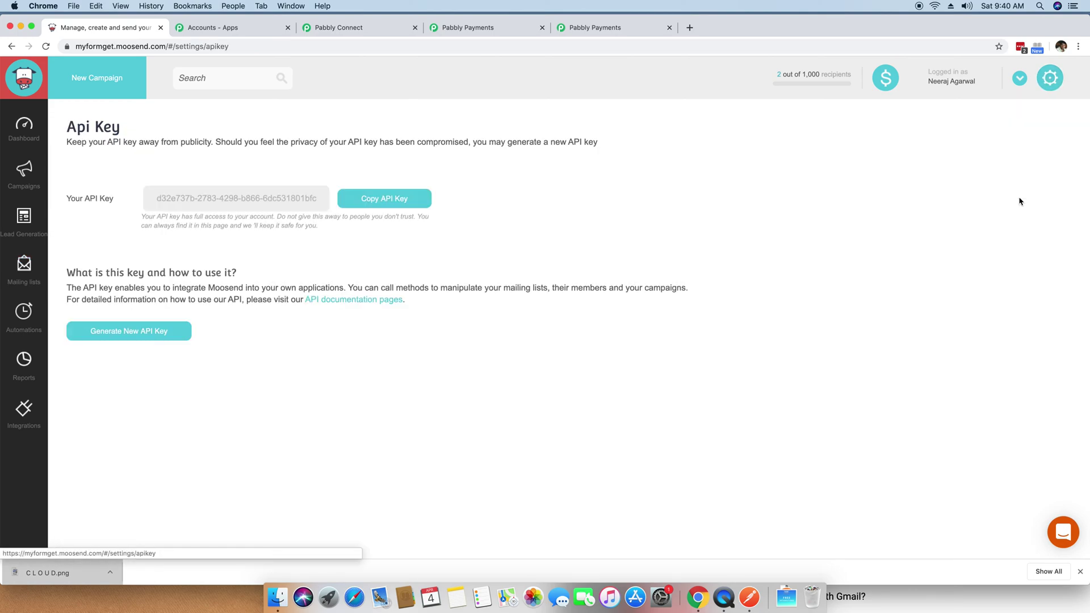
{"action": "left_click", "coordinate": [400, 199]}
{"action": "key", "text": "ctrl+c"}
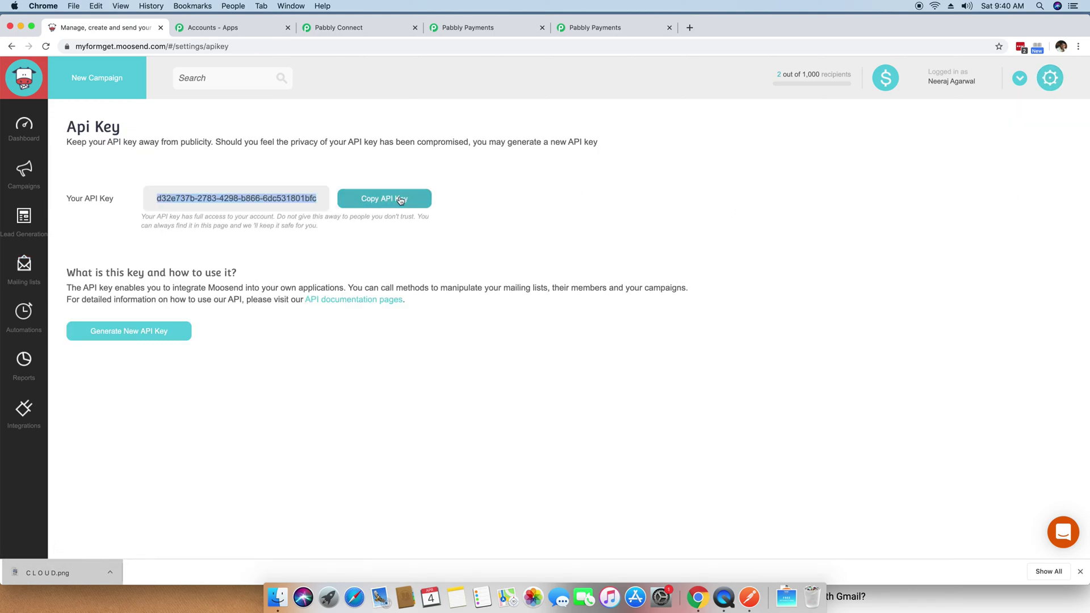
{"action": "left_click", "coordinate": [363, 29]}
{"action": "left_click", "coordinate": [488, 285]}
{"action": "right_click", "coordinate": [489, 287]}
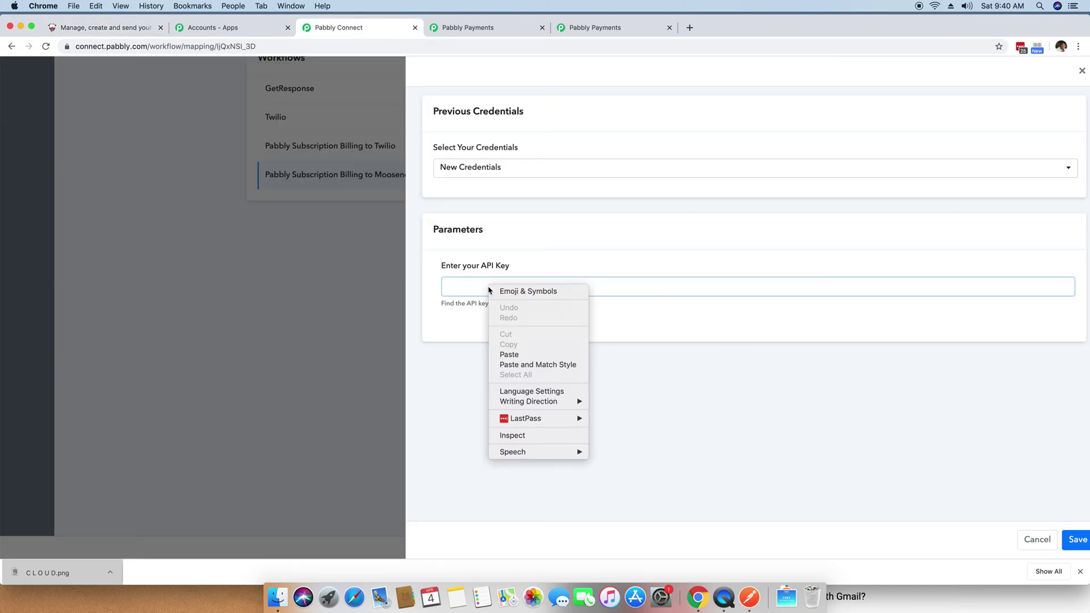
Step: Paste the Moosend API key into the new credentials form and save the connection
{"action": "left_click", "coordinate": [510, 355]}
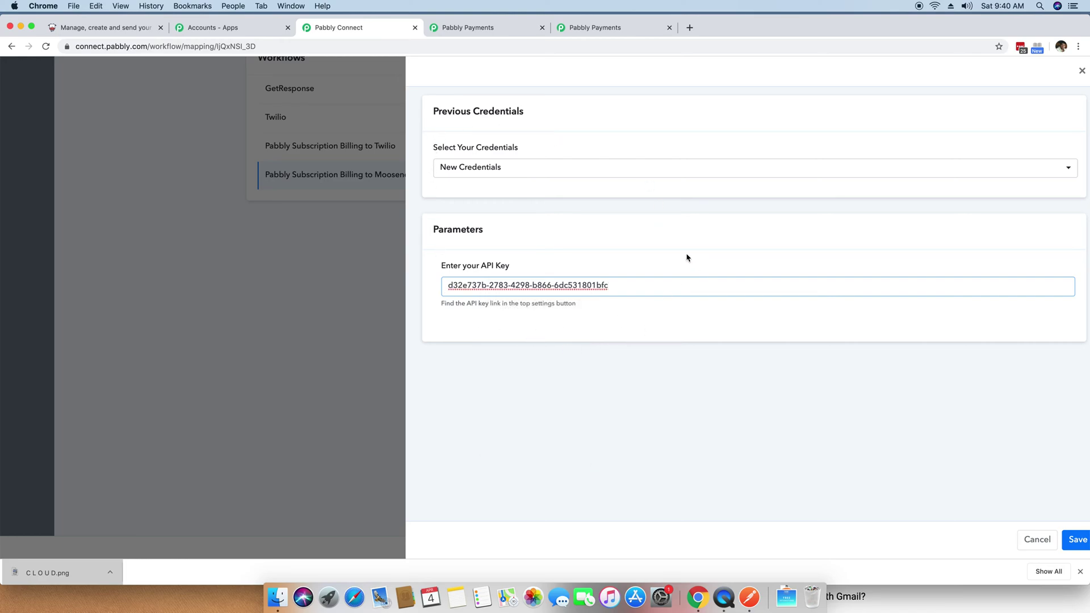
{"action": "left_click", "coordinate": [1081, 570]}
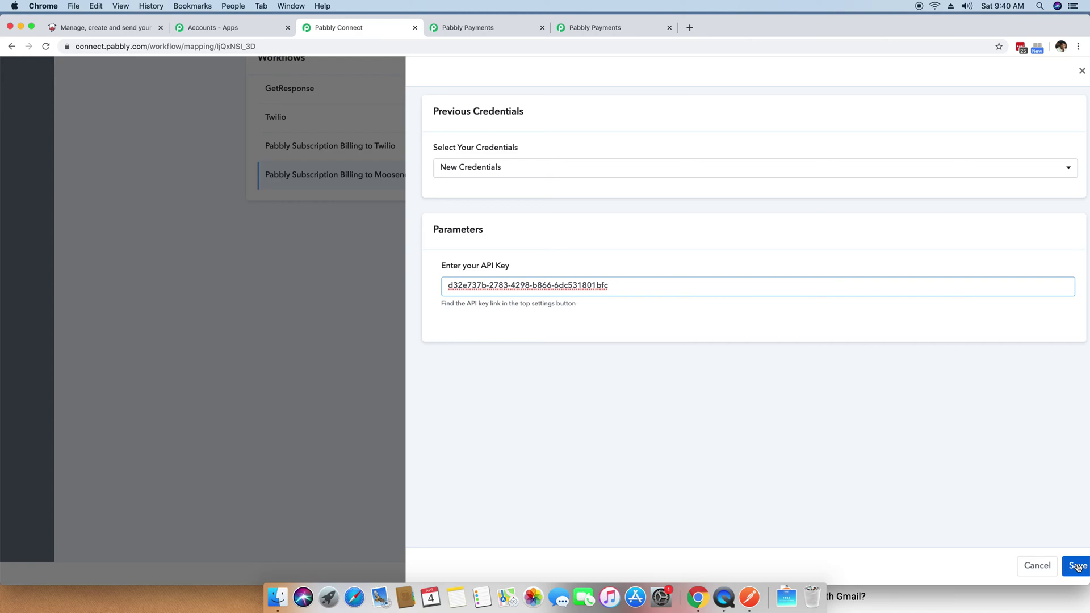
{"action": "left_click", "coordinate": [1078, 566]}
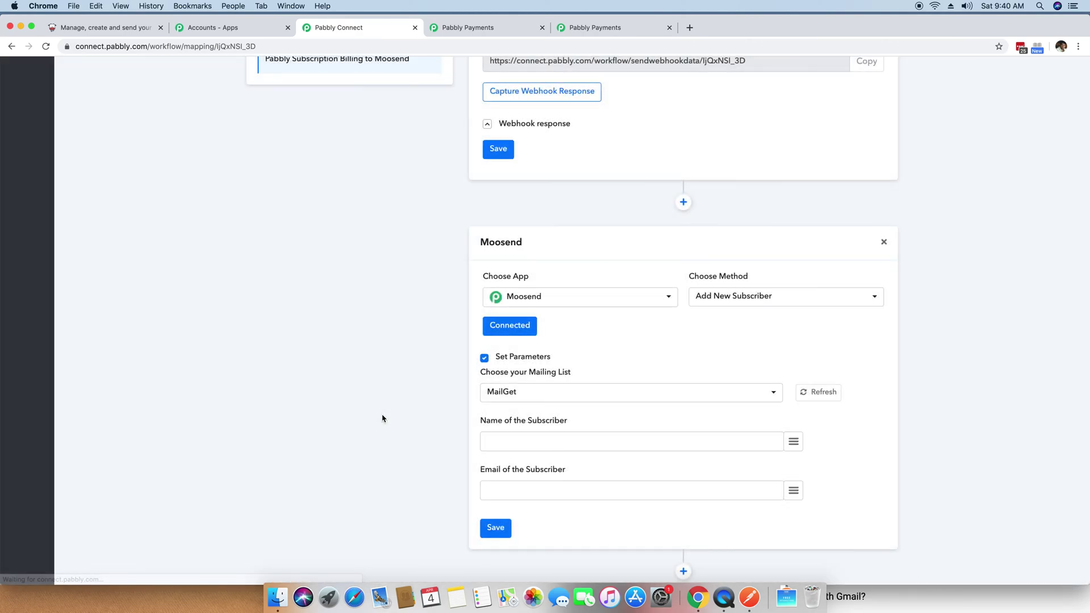
Step: Check the mailing list dropdown, which offers only MailGet and FormGet first mailing list, then visit Moosend's mailing lists
{"action": "scroll", "coordinate": [383, 418], "scroll_direction": "down", "scroll_amount": 2}
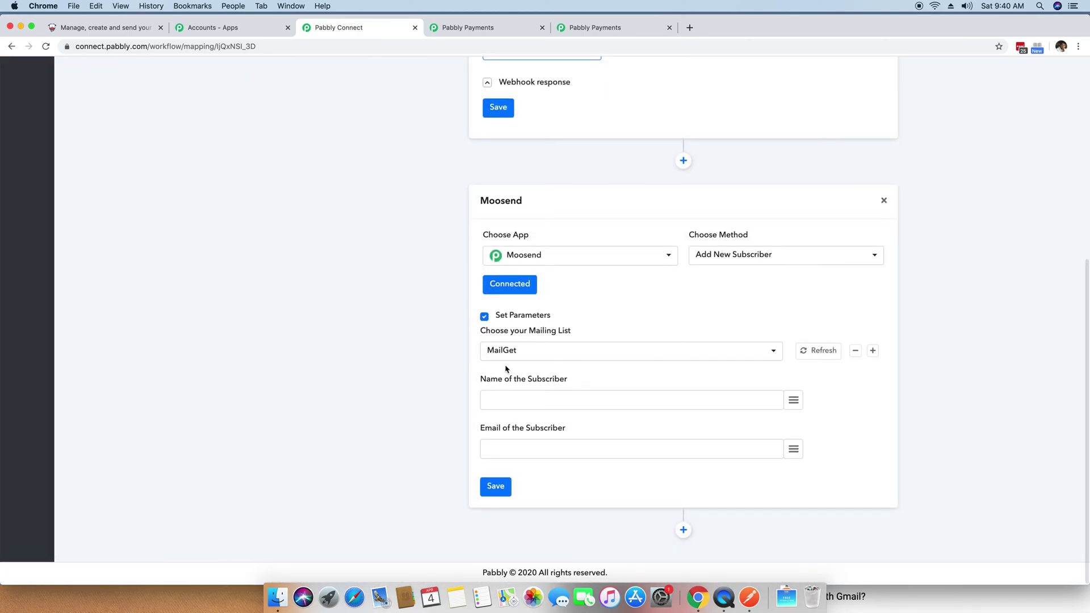
{"action": "left_click", "coordinate": [541, 353]}
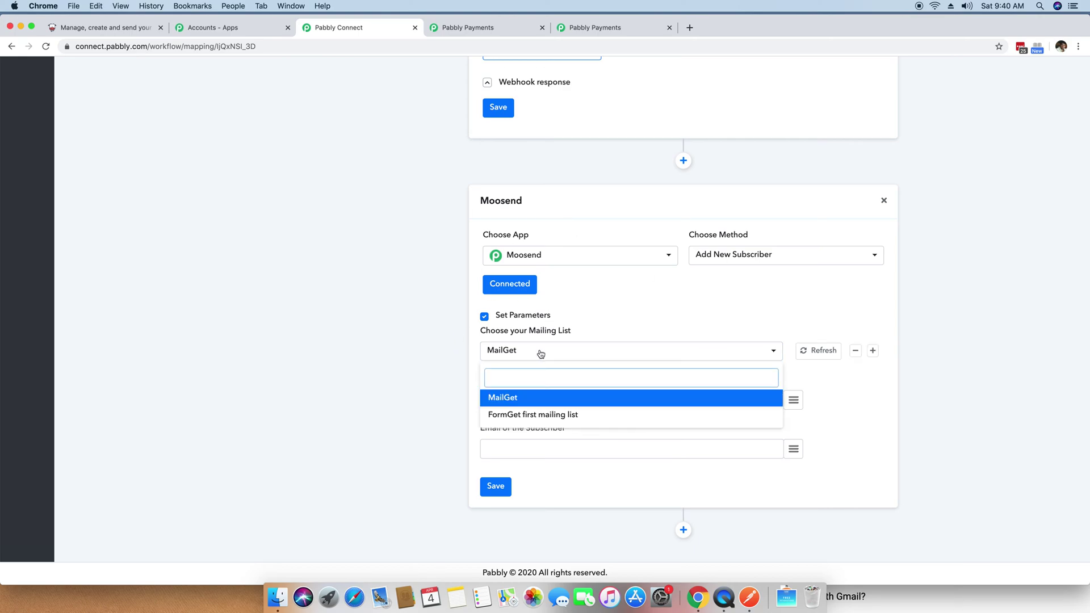
{"action": "left_click", "coordinate": [541, 353]}
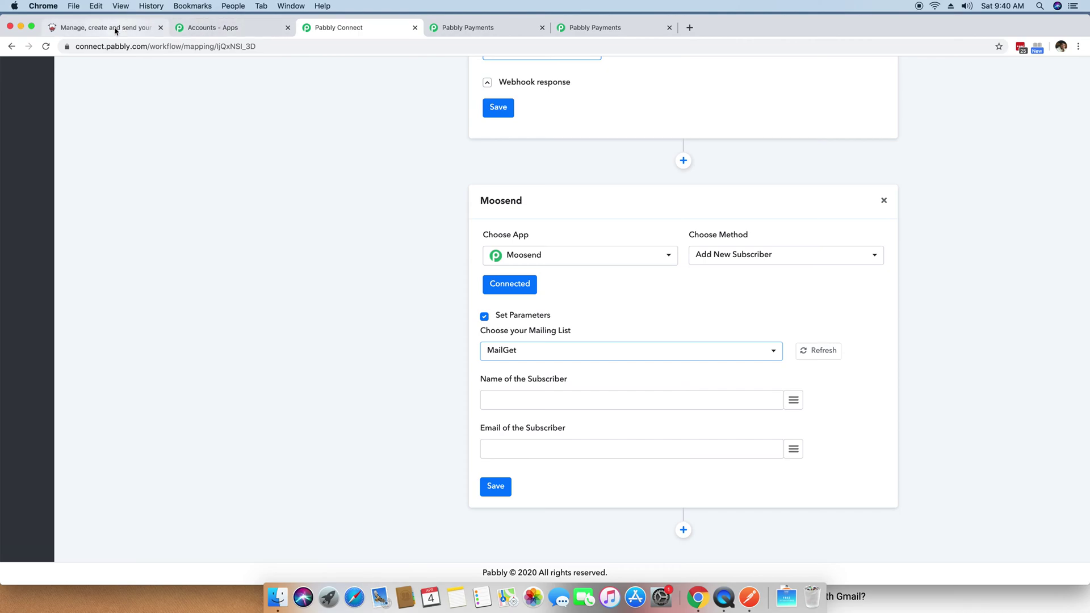
{"action": "left_click", "coordinate": [117, 28]}
{"action": "left_click", "coordinate": [24, 266]}
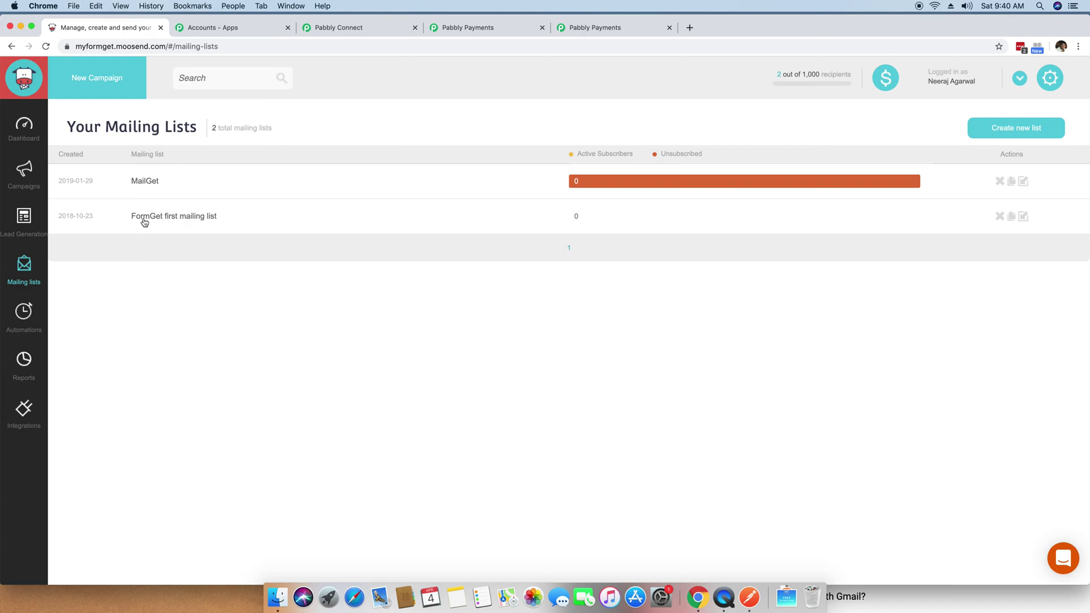
Step: Create a Moosend mailing list named 'Customers from Pabbly Subscription' and go back to Pabbly Connect
{"action": "left_click", "coordinate": [1019, 131]}
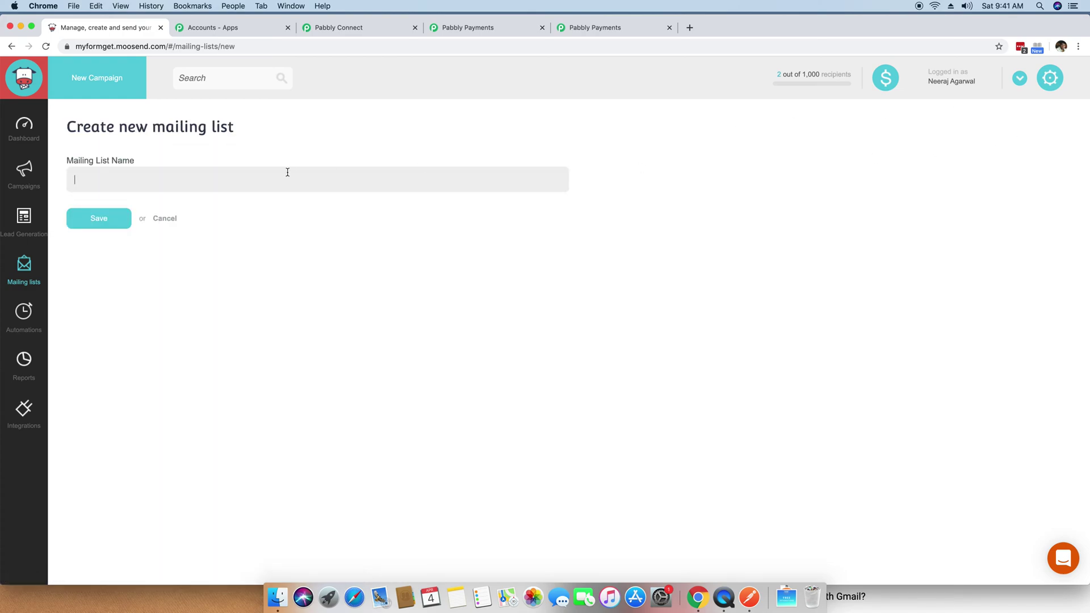
{"action": "type", "text": "Customers from Pabbly Subscription"}
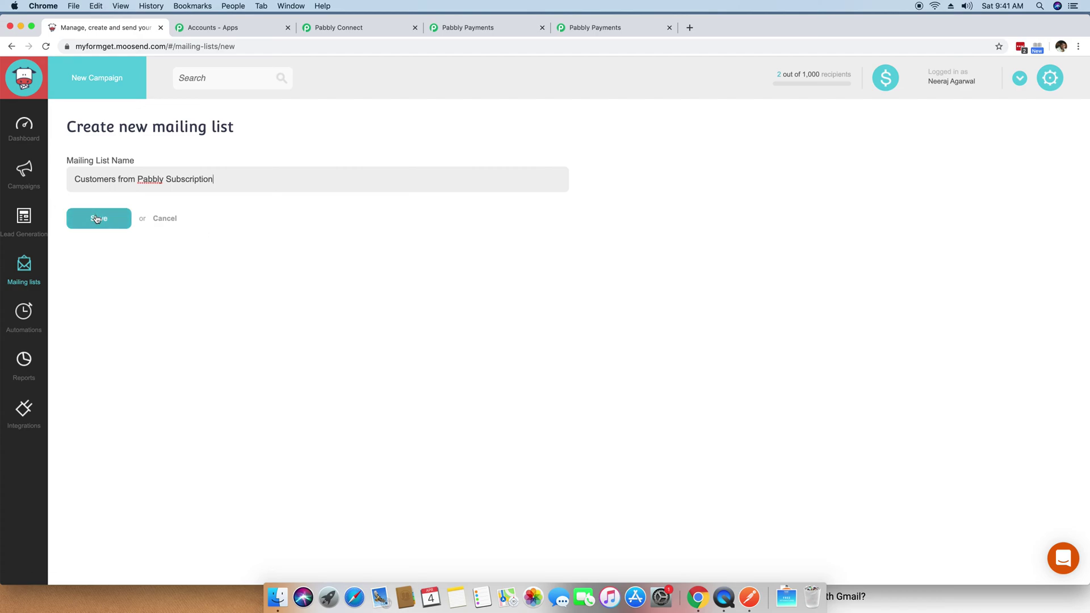
{"action": "left_click", "coordinate": [98, 220]}
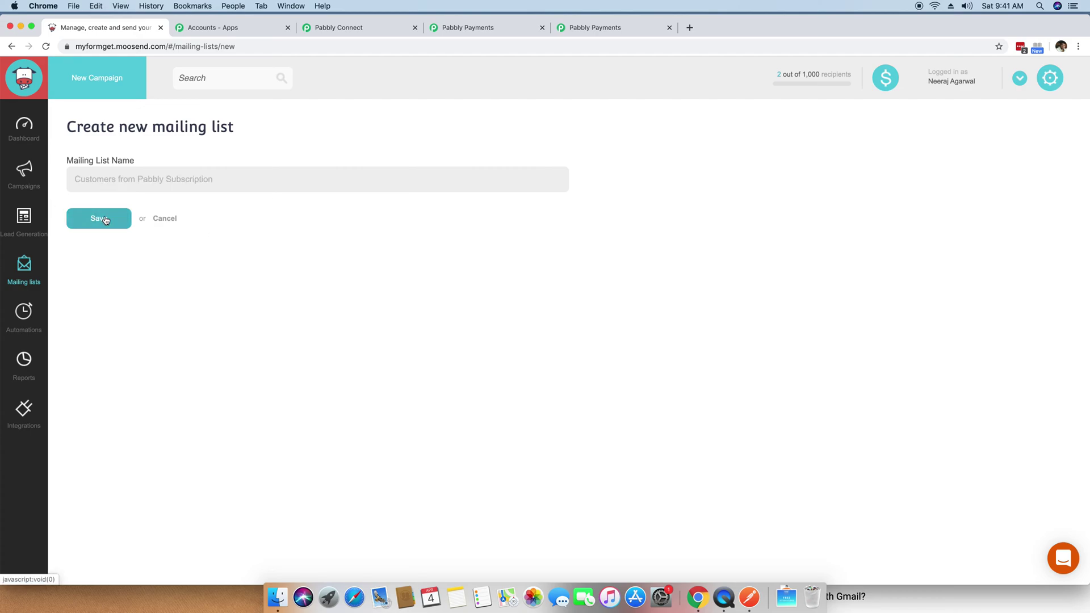
{"action": "left_click", "coordinate": [43, 278]}
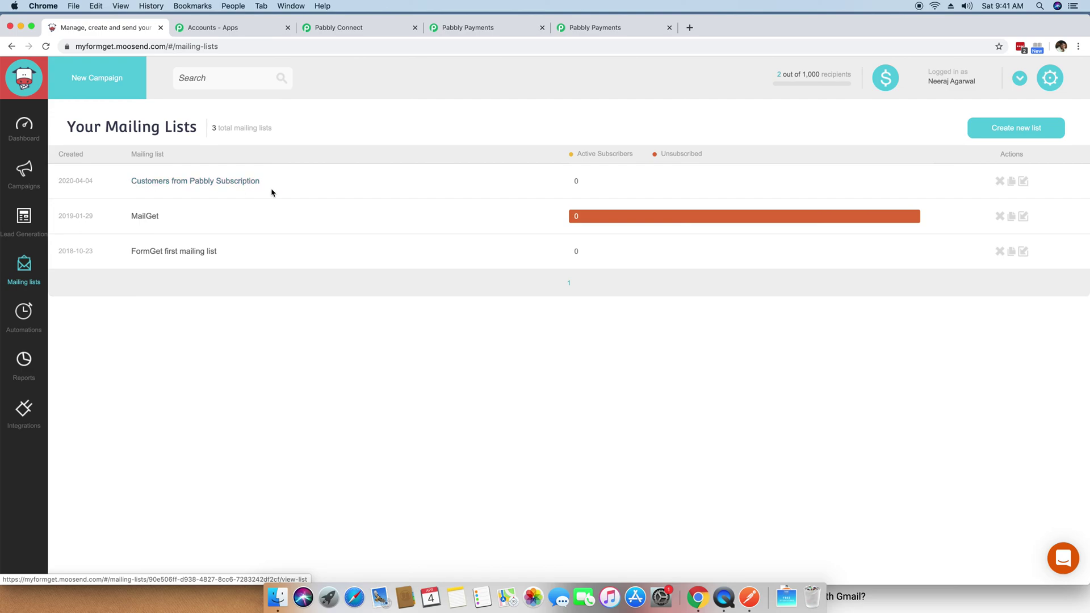
{"action": "left_click", "coordinate": [340, 29]}
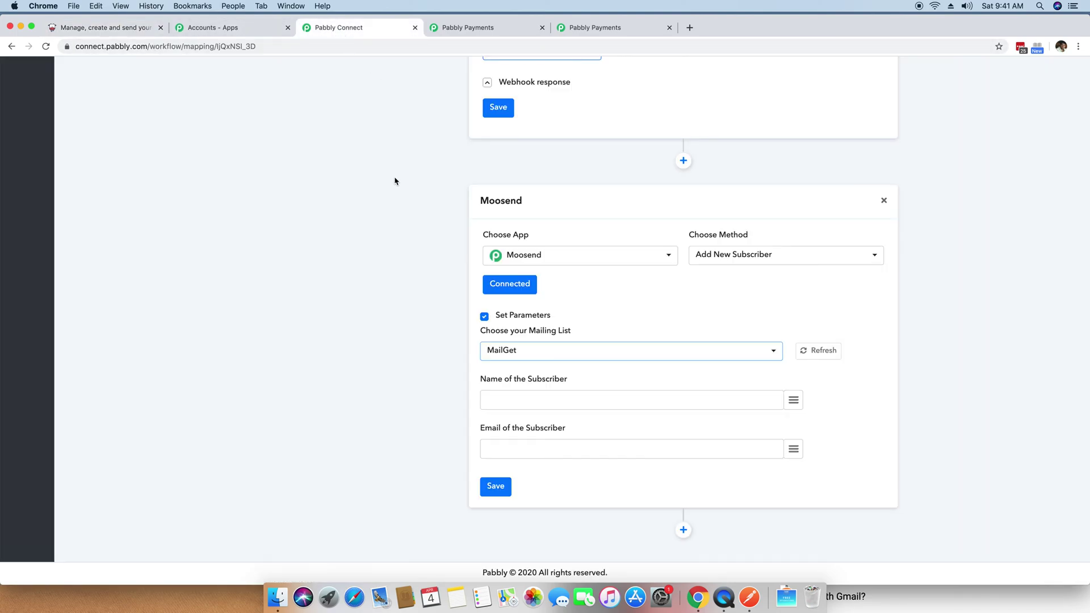
Step: Refresh the mailing lists and select 'Customers from Pabbly Subscription' as the Moosend step's list
{"action": "left_click", "coordinate": [577, 356]}
{"action": "left_click", "coordinate": [577, 356]}
{"action": "left_click", "coordinate": [817, 349]}
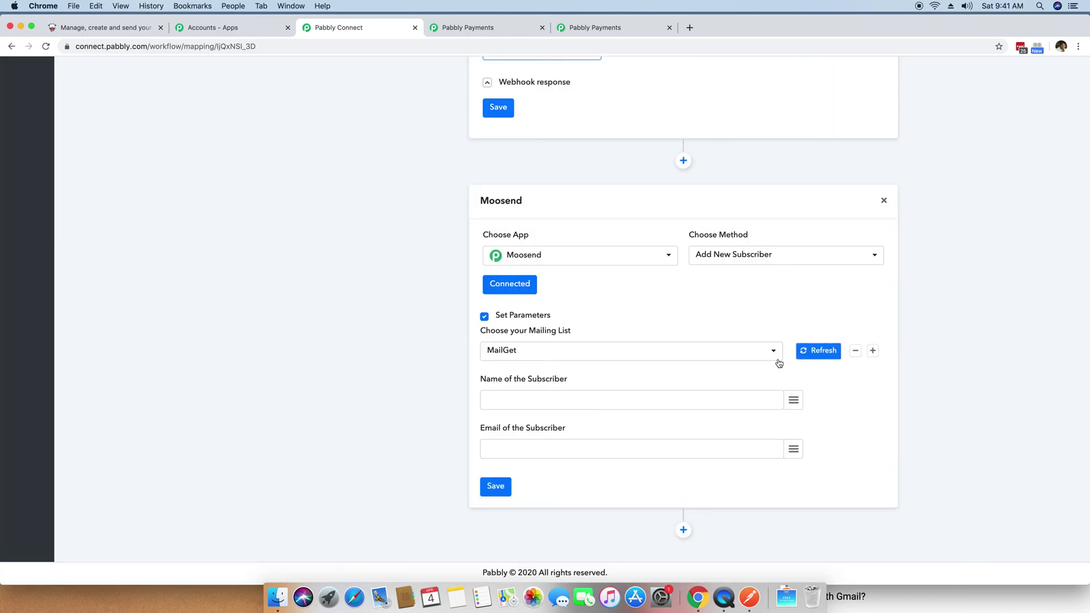
{"action": "left_click", "coordinate": [759, 351]}
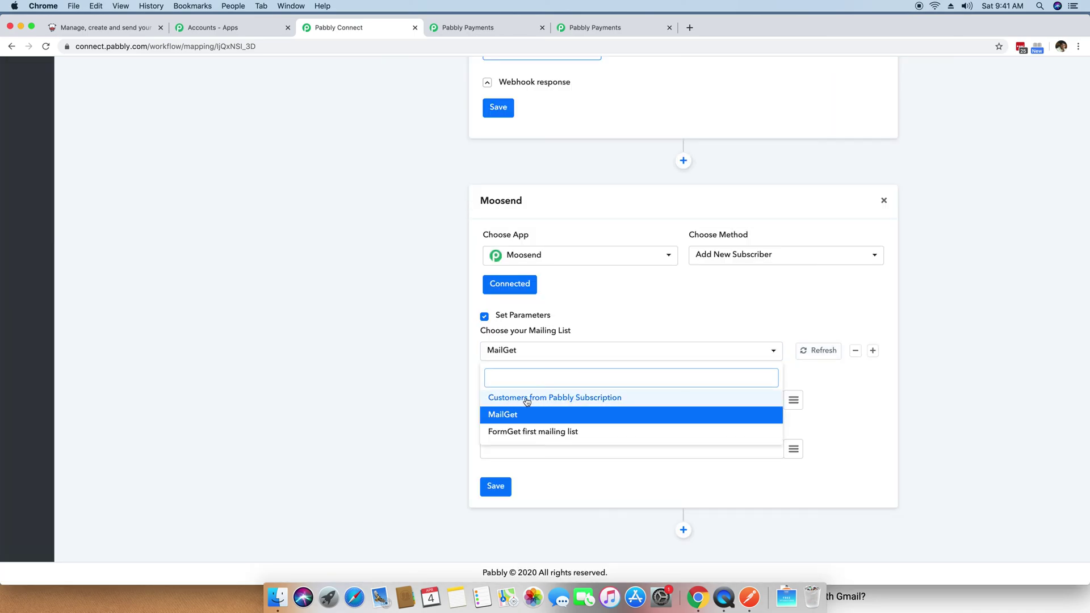
{"action": "left_click", "coordinate": [593, 402]}
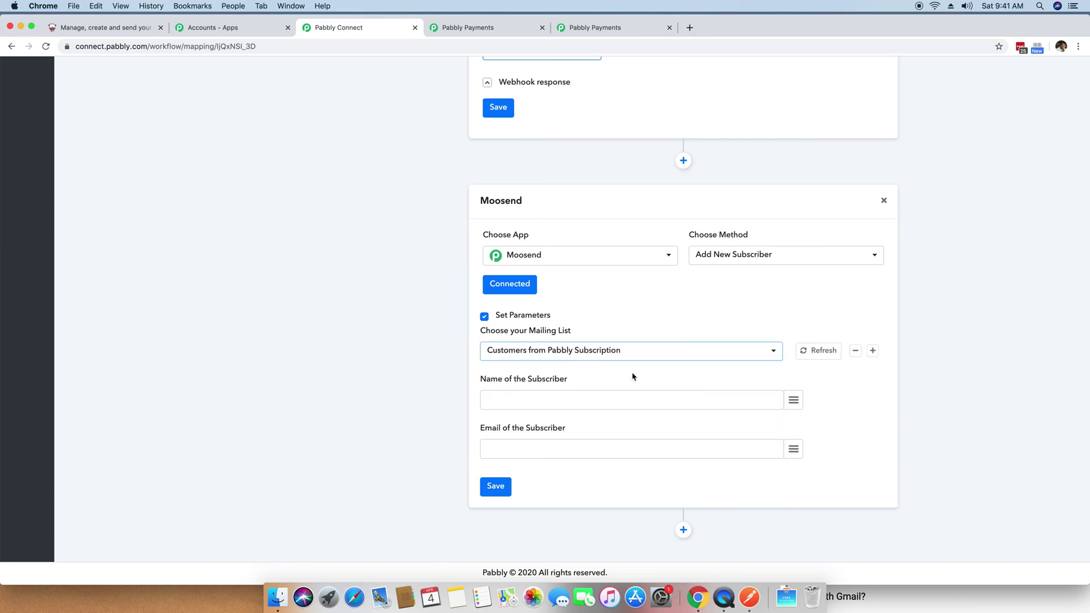
{"action": "left_click", "coordinate": [596, 401]}
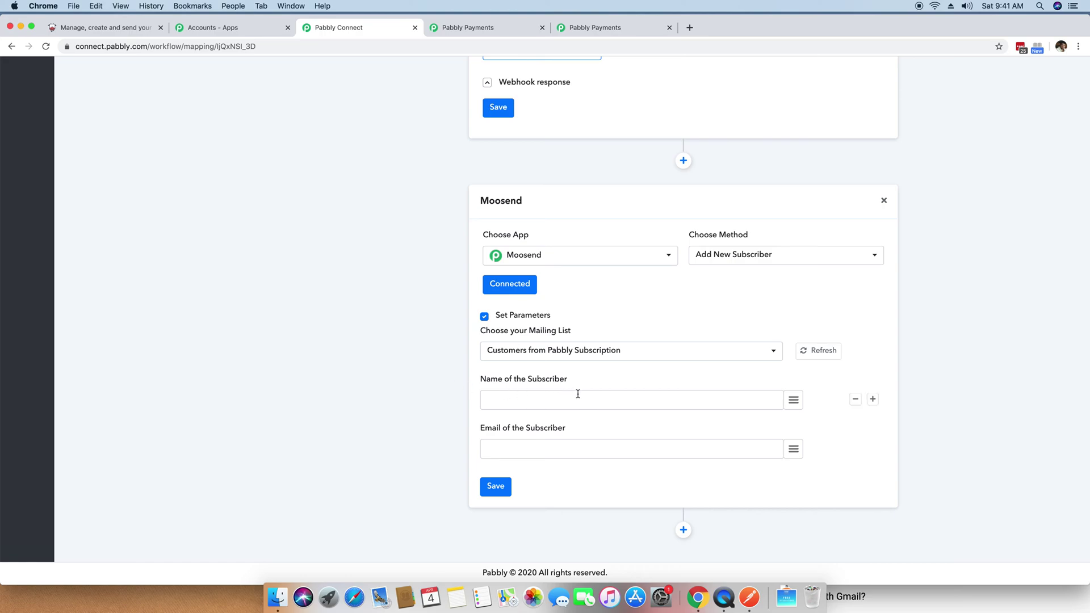
Step: Map Name of the Subscriber to the webhook's data transaction shipping_address name
{"action": "left_click", "coordinate": [547, 448]}
{"action": "scroll", "coordinate": [560, 402], "scroll_direction": "up", "scroll_amount": 5}
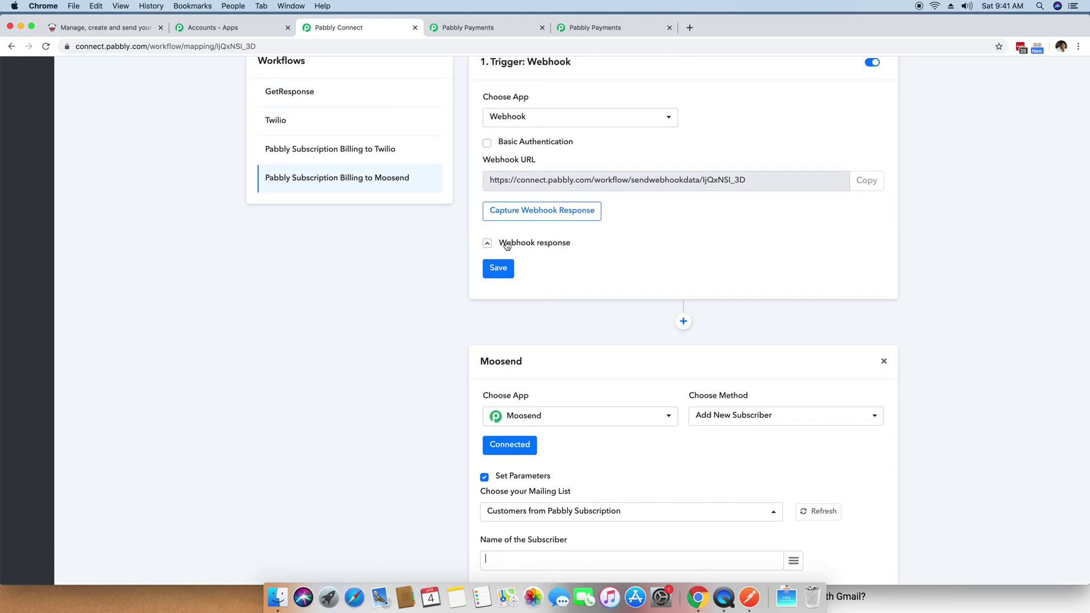
{"action": "scroll", "coordinate": [810, 401], "scroll_direction": "down", "scroll_amount": 5}
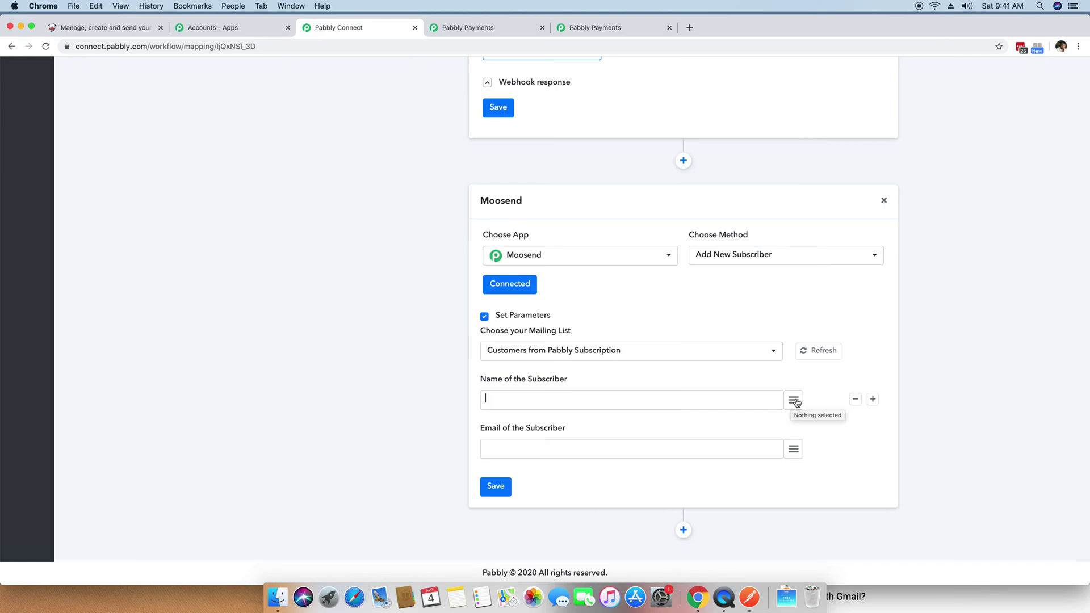
{"action": "left_click", "coordinate": [793, 401]}
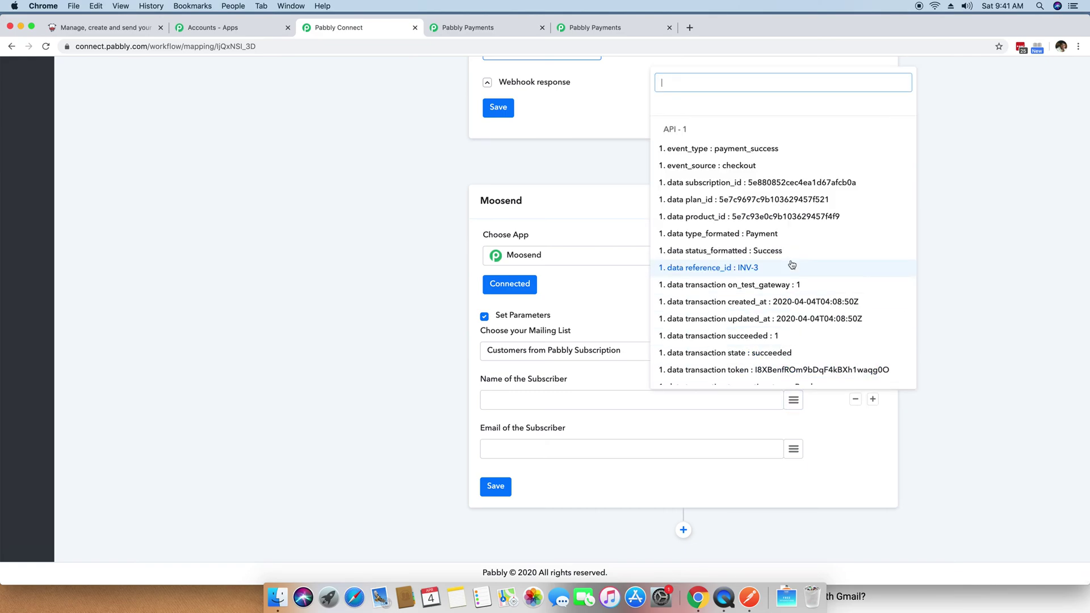
{"action": "scroll", "coordinate": [798, 273], "scroll_direction": "down", "scroll_amount": 10}
{"action": "scroll", "coordinate": [800, 283], "scroll_direction": "down", "scroll_amount": 10}
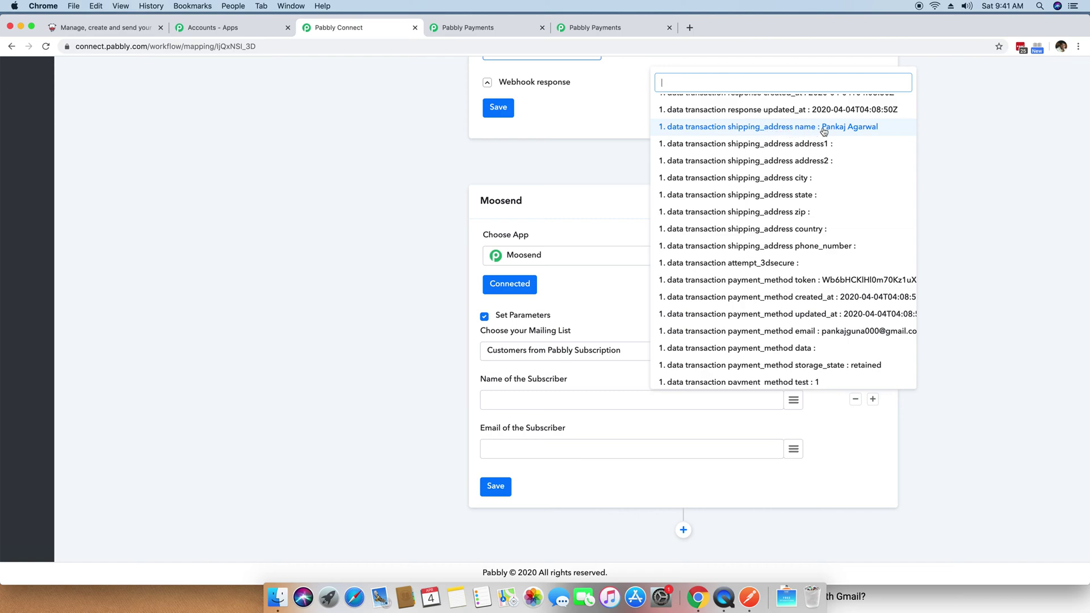
{"action": "left_click", "coordinate": [845, 129]}
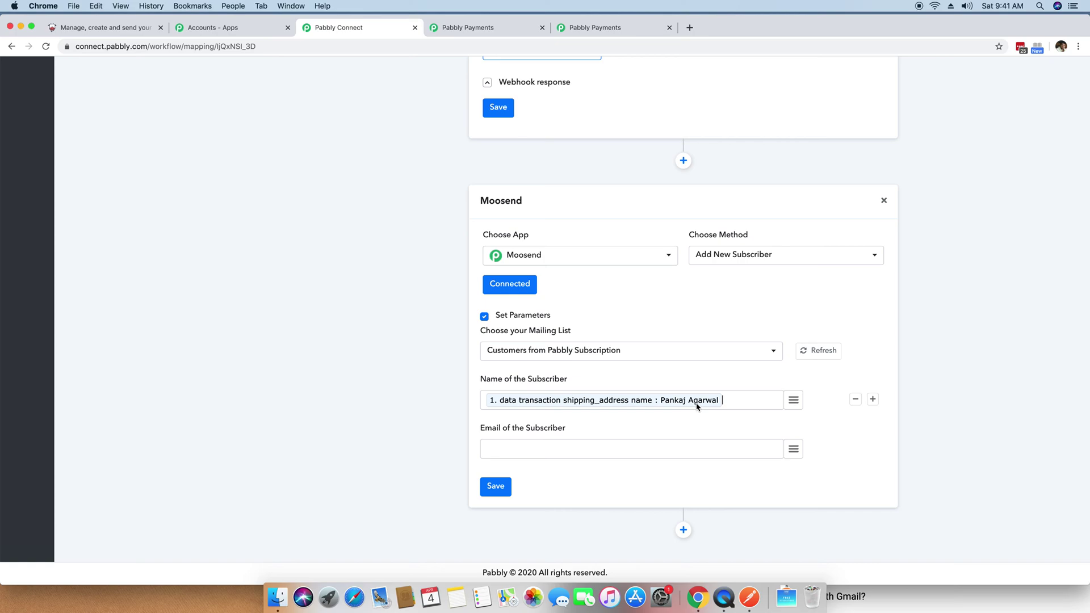
{"action": "left_click", "coordinate": [794, 450]}
Step: Map Email of the Subscriber to the webhook's data transaction payment_method email
{"action": "scroll", "coordinate": [861, 229], "scroll_direction": "down", "scroll_amount": 10}
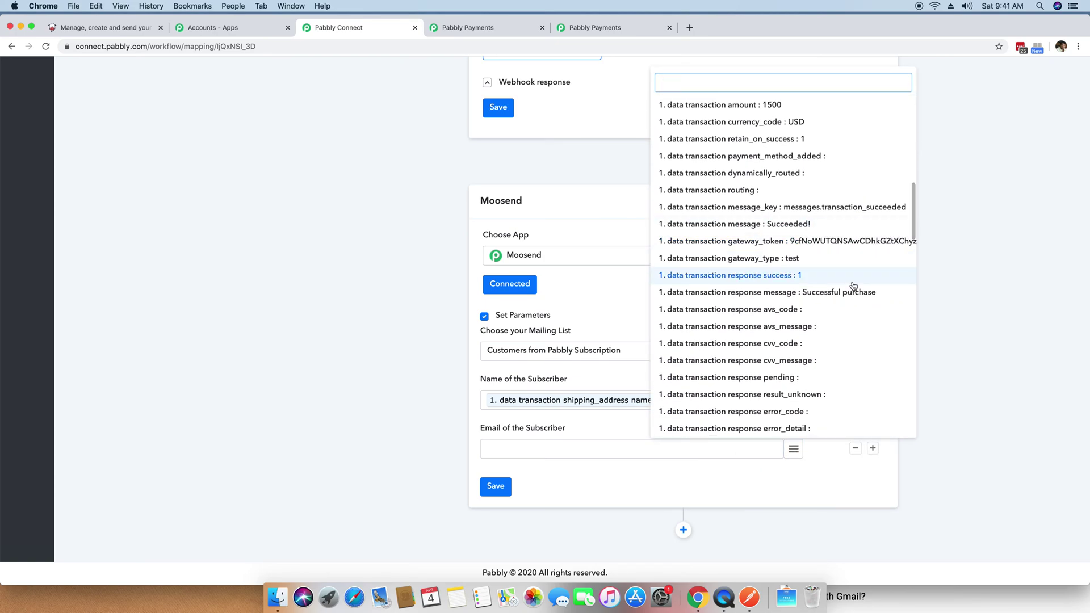
{"action": "scroll", "coordinate": [853, 285], "scroll_direction": "down", "scroll_amount": 10}
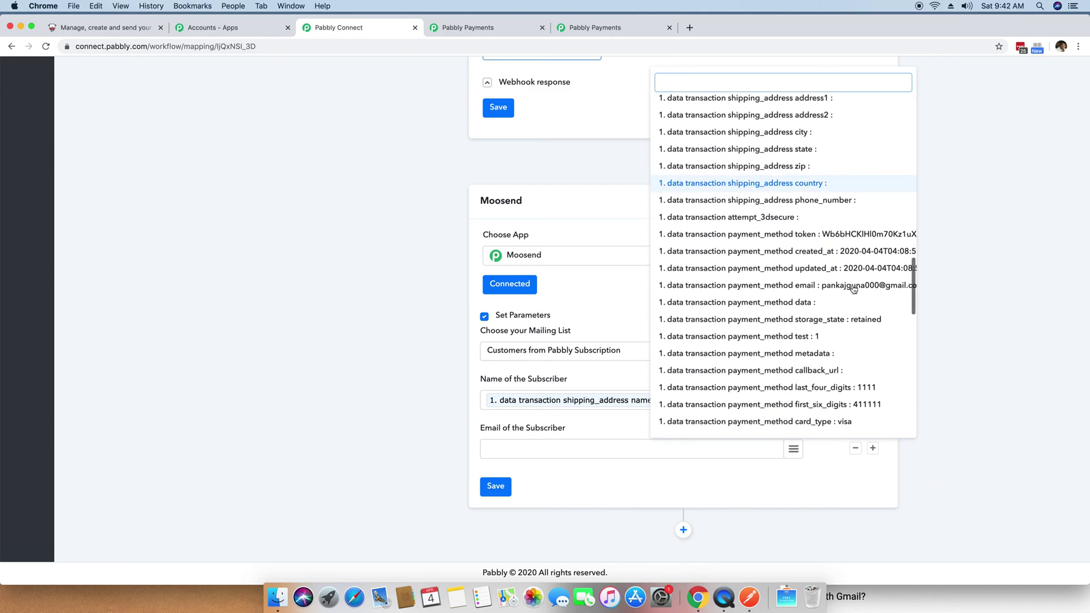
{"action": "left_click", "coordinate": [784, 289]}
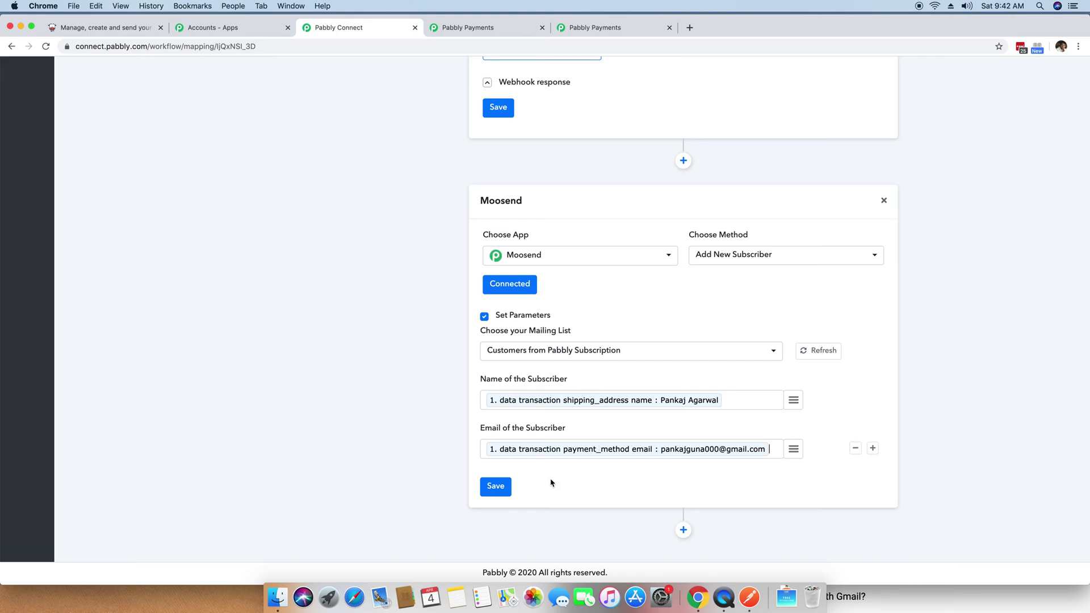
Step: Save the Moosend step, send a test request, and review the successful subscriber response
{"action": "left_click", "coordinate": [496, 487]}
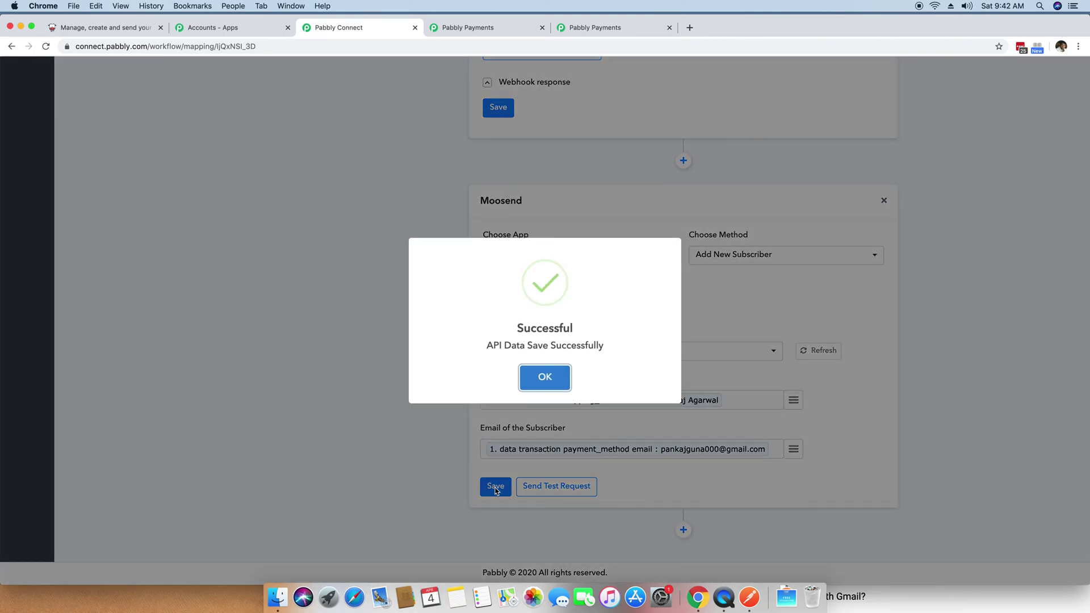
{"action": "left_click", "coordinate": [543, 380]}
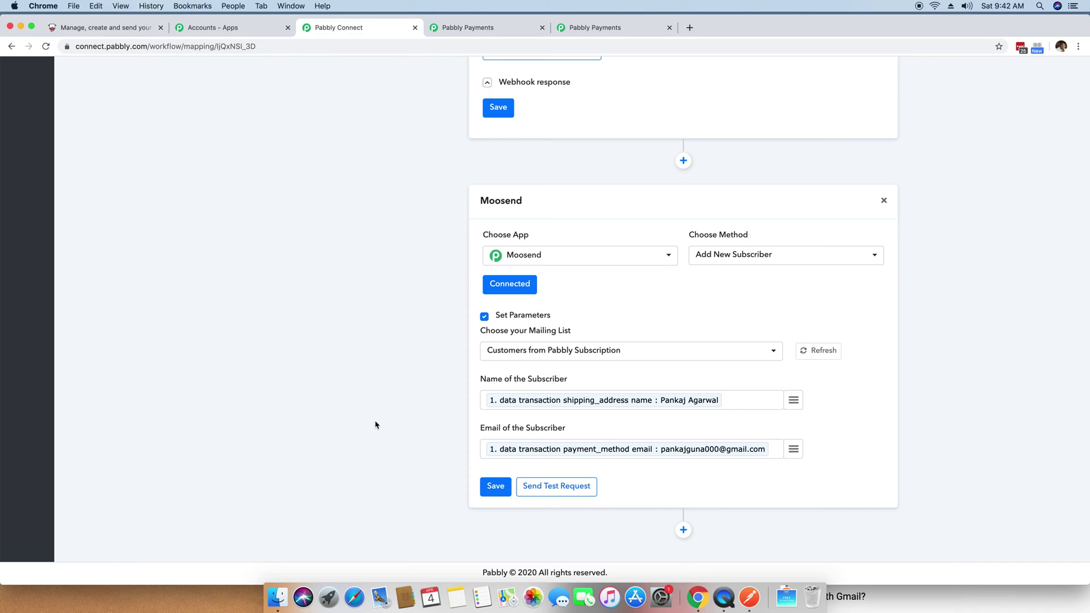
{"action": "left_click", "coordinate": [541, 489]}
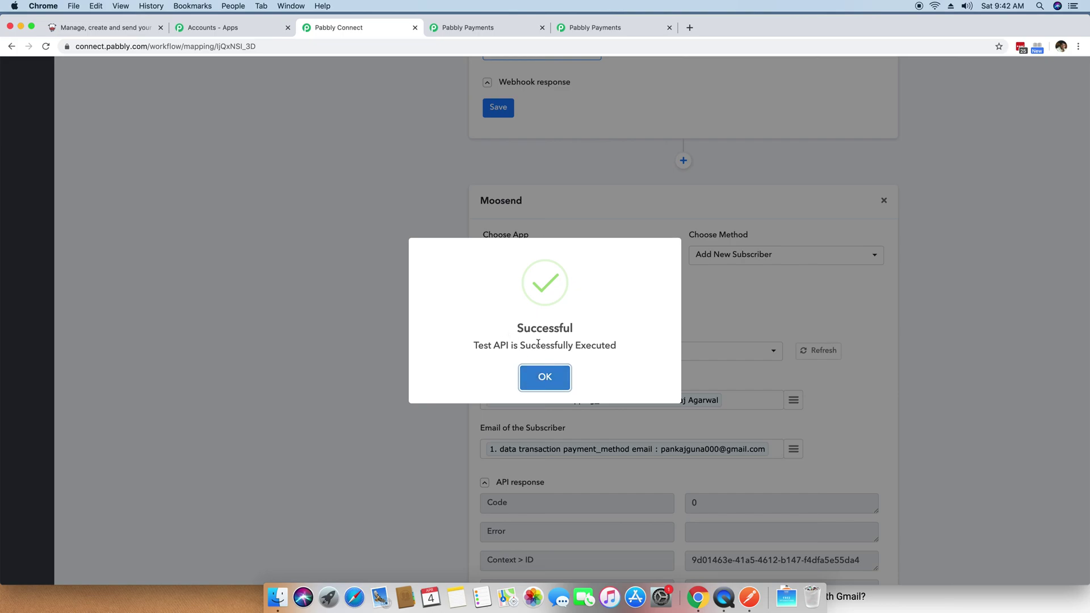
{"action": "left_click", "coordinate": [554, 378]}
{"action": "scroll", "coordinate": [398, 377], "scroll_direction": "down", "scroll_amount": 4}
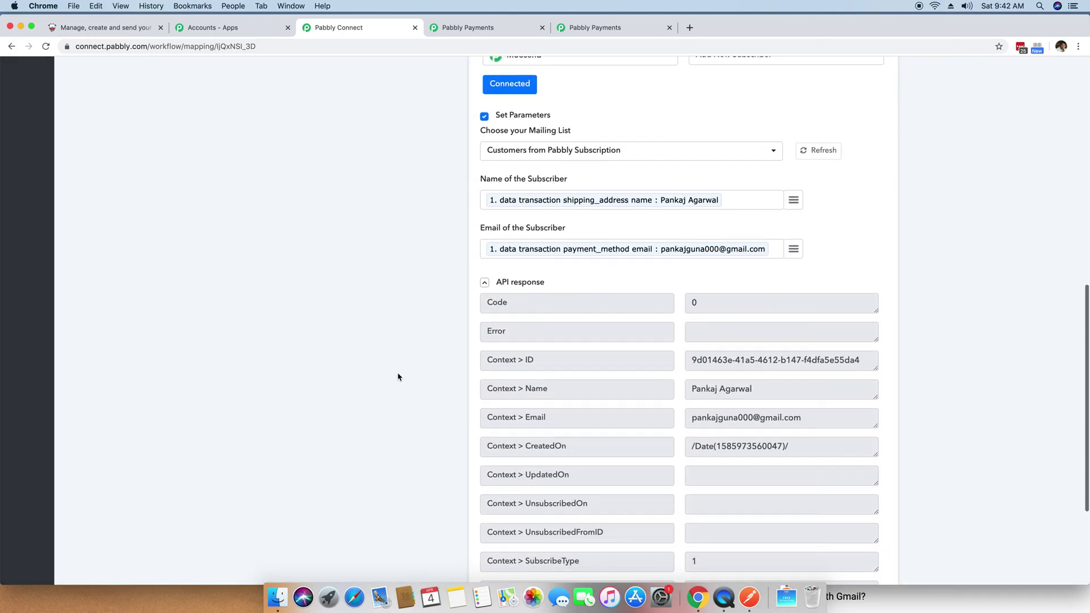
{"action": "scroll", "coordinate": [398, 377], "scroll_direction": "down", "scroll_amount": 3}
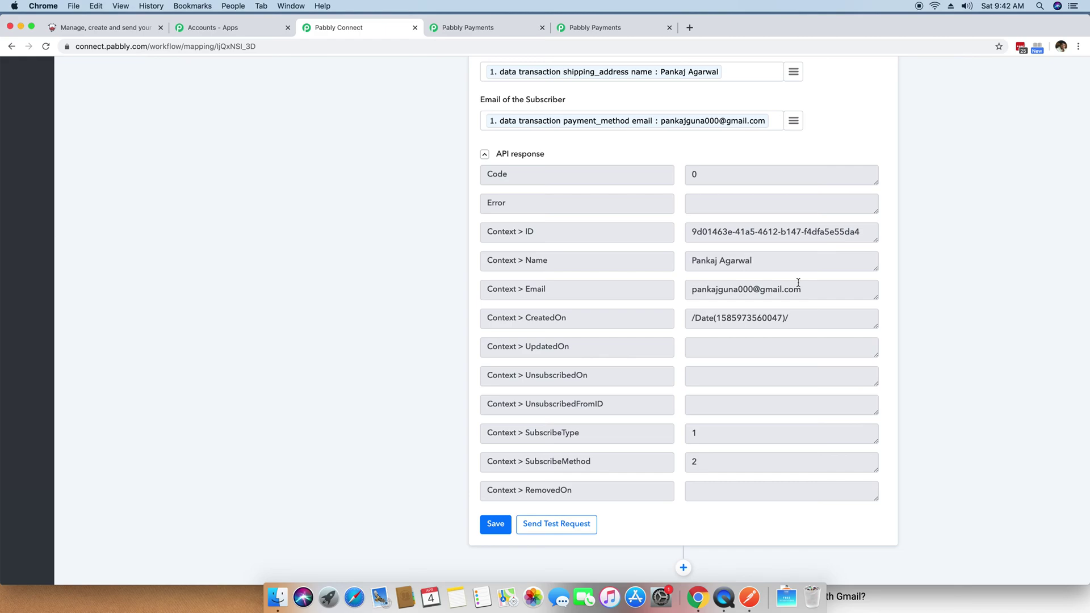
{"action": "left_click", "coordinate": [111, 27]}
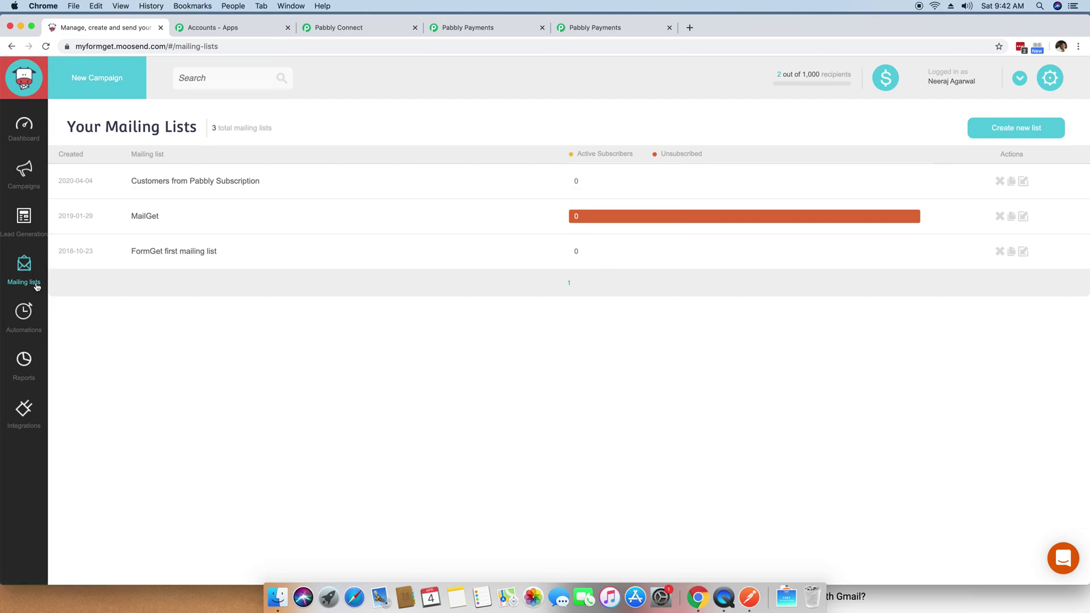
Step: Open Moosend's 'Customers from Pabbly Subscription' list and confirm it has one active subscriber
{"action": "left_click", "coordinate": [19, 273]}
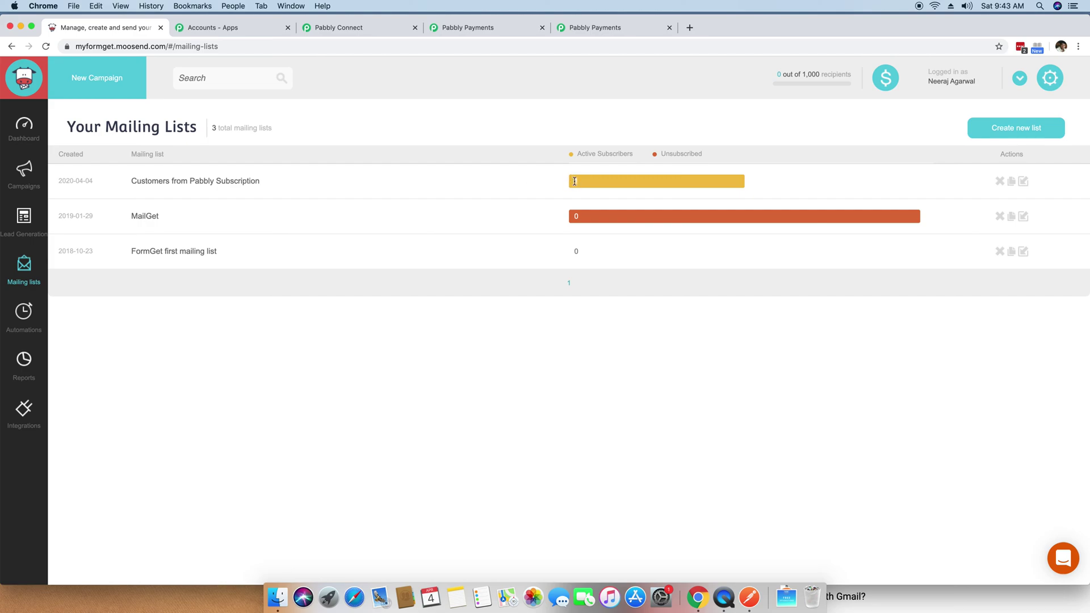
{"action": "left_click", "coordinate": [233, 181]}
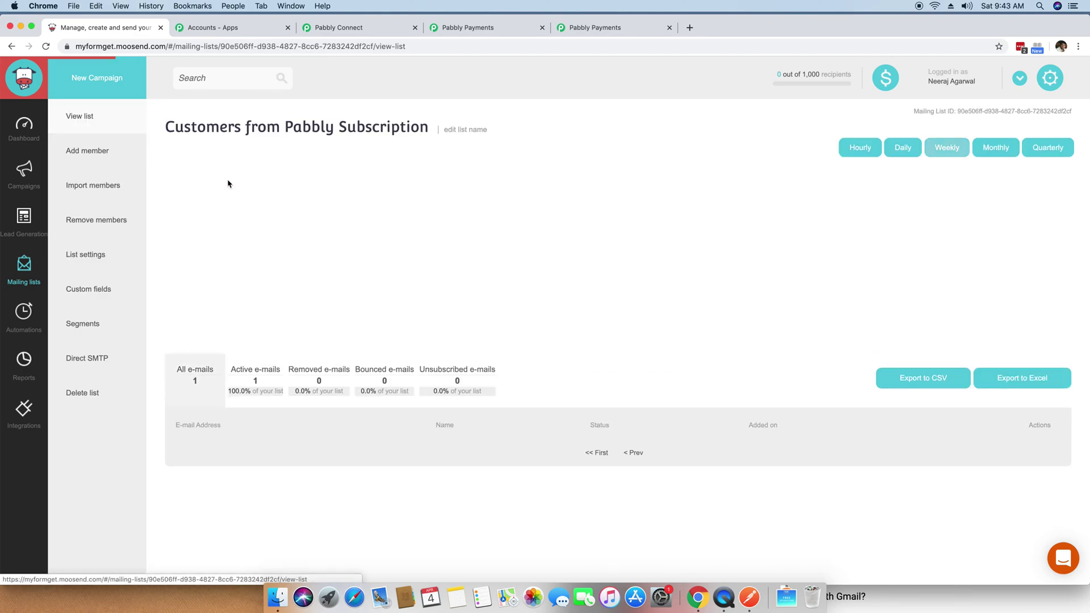
{"action": "left_click_drag", "start_coordinate": [523, 456], "coordinate": [454, 453]}
{"action": "left_click", "coordinate": [336, 455]}
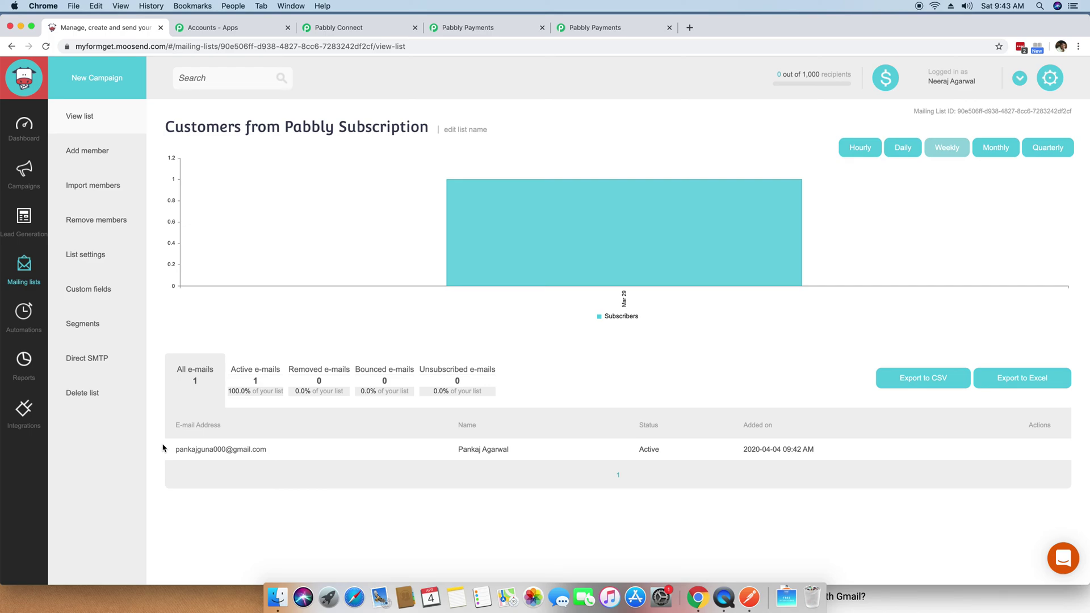
{"action": "left_click", "coordinate": [331, 28]}
{"action": "scroll", "coordinate": [558, 511], "scroll_direction": "up", "scroll_amount": 1}
Step: Save the Moosend add-subscriber step, dismiss the Successful dialog, and review the workflow
{"action": "left_click", "coordinate": [496, 534]}
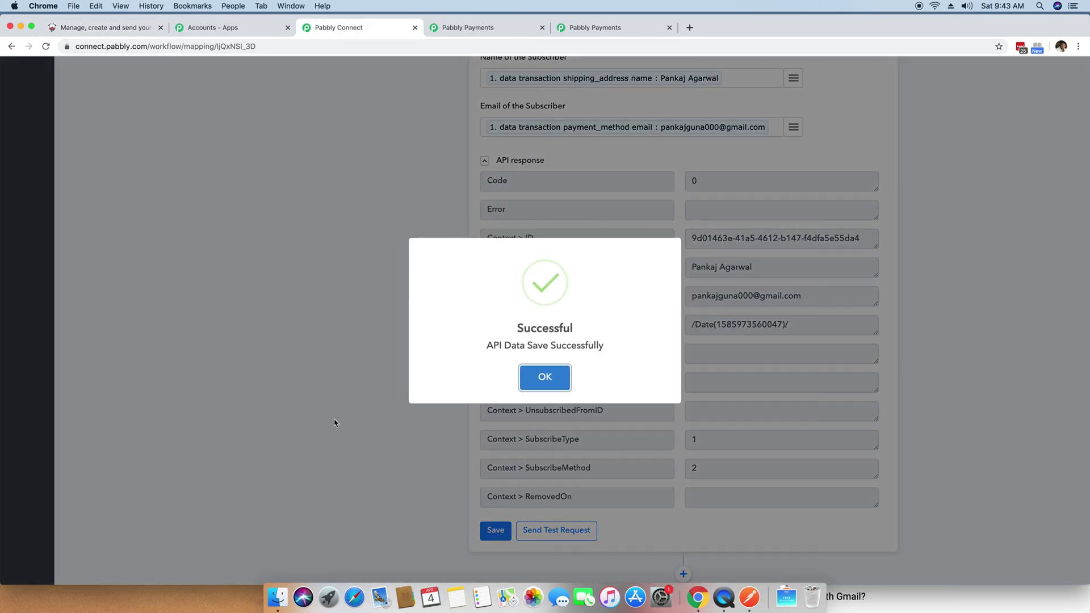
{"action": "left_click", "coordinate": [568, 377]}
{"action": "scroll", "coordinate": [578, 368], "scroll_direction": "up", "scroll_amount": 2}
{"action": "scroll", "coordinate": [578, 368], "scroll_direction": "up", "scroll_amount": 10}
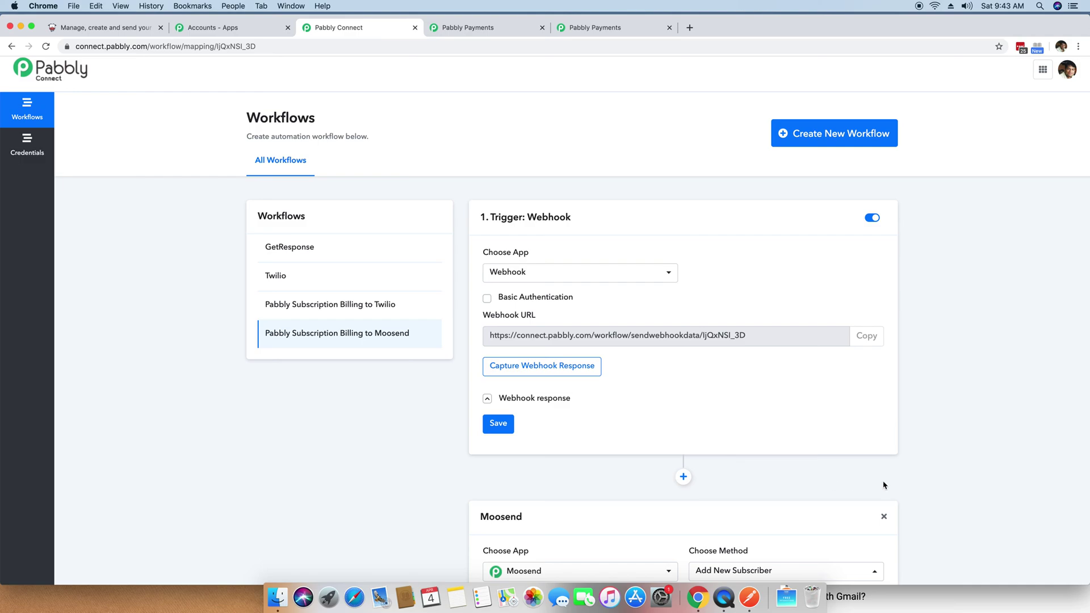
{"action": "scroll", "coordinate": [856, 506], "scroll_direction": "down", "scroll_amount": 4}
{"action": "scroll", "coordinate": [855, 505], "scroll_direction": "down", "scroll_amount": 4}
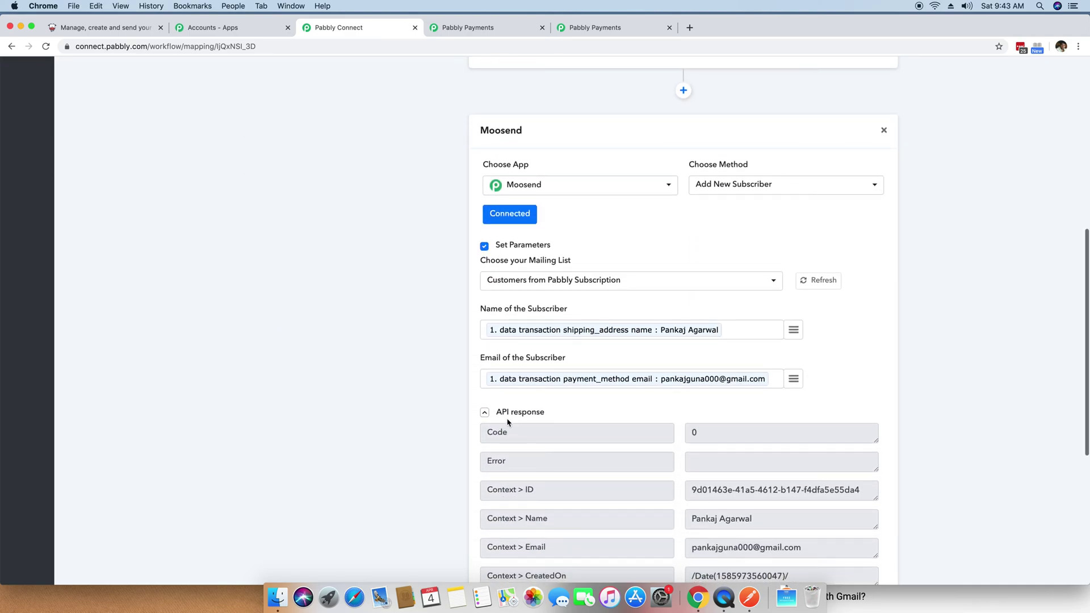
{"action": "scroll", "coordinate": [287, 398], "scroll_direction": "up", "scroll_amount": 8}
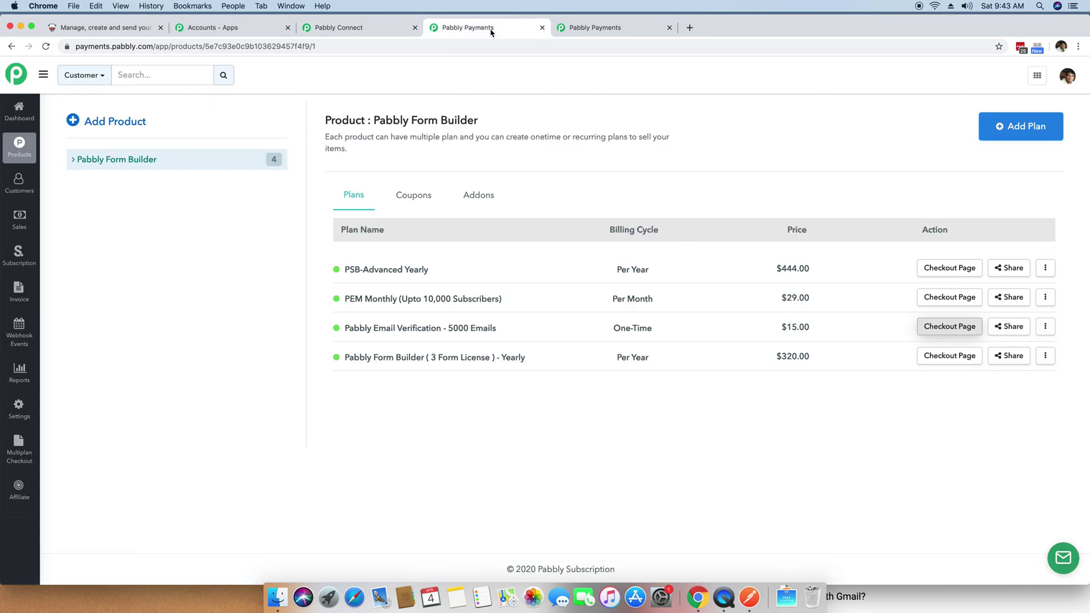
{"action": "left_click", "coordinate": [491, 32]}
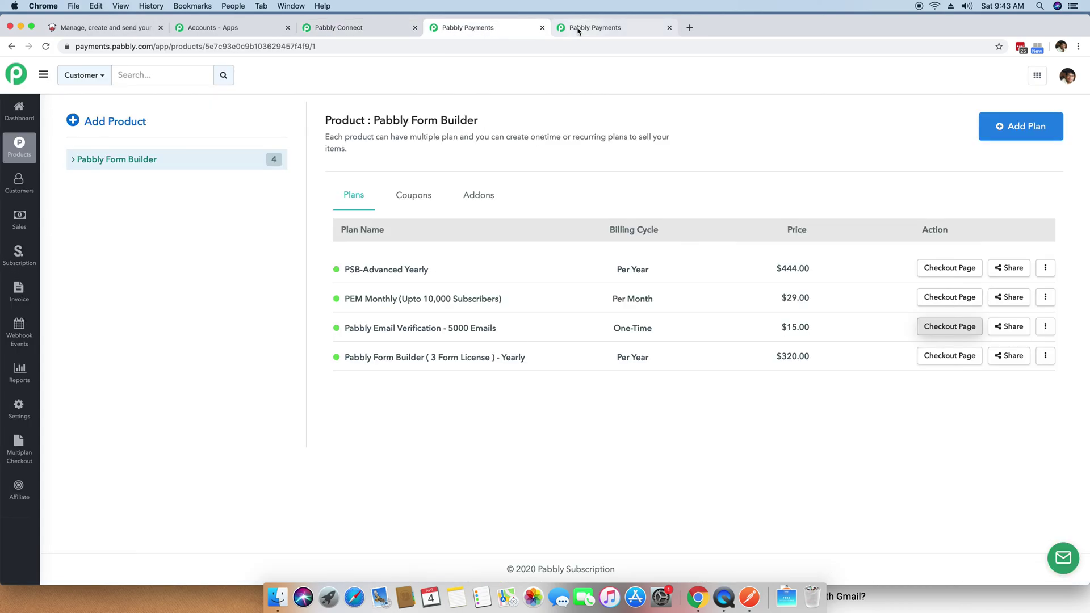
Step: Open the checkout page for the Pabbly Email Verification - 5000 Emails plan
{"action": "left_click", "coordinate": [669, 27]}
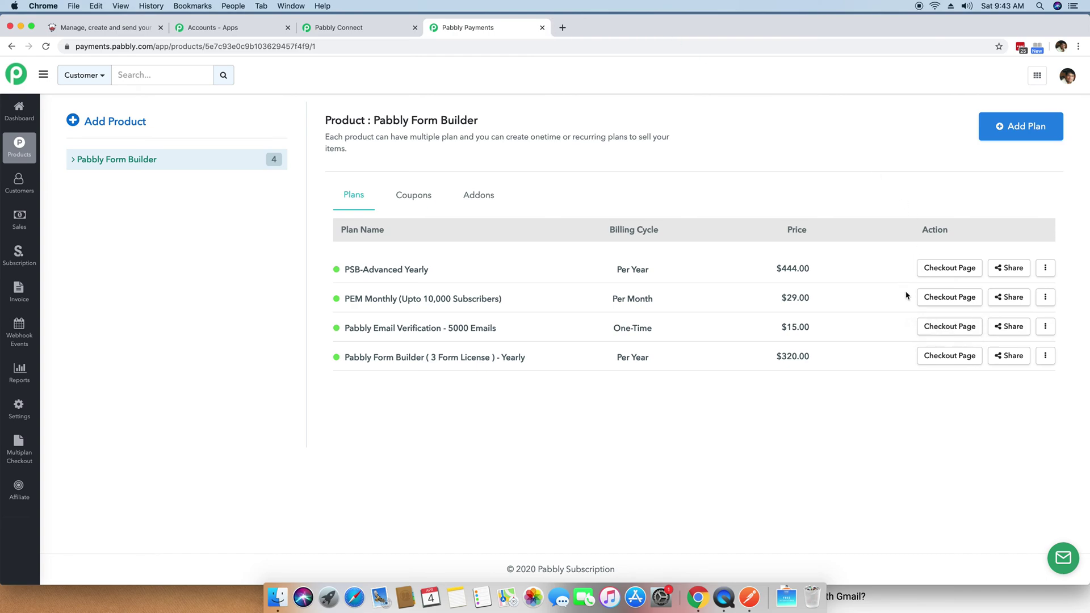
{"action": "left_click", "coordinate": [969, 333]}
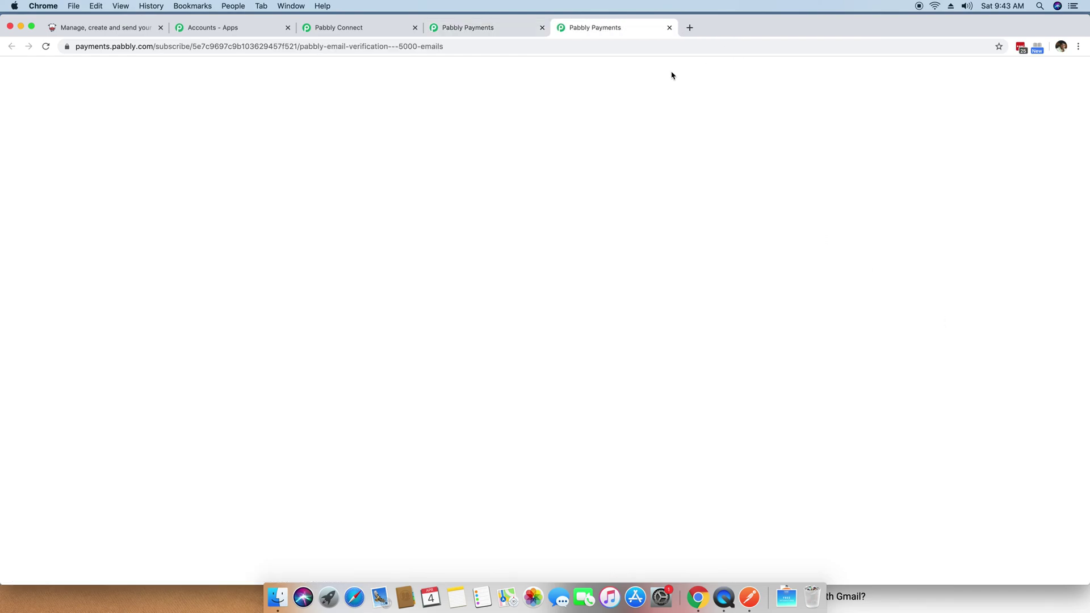
{"action": "left_click_drag", "start_coordinate": [604, 31], "coordinate": [349, 29]}
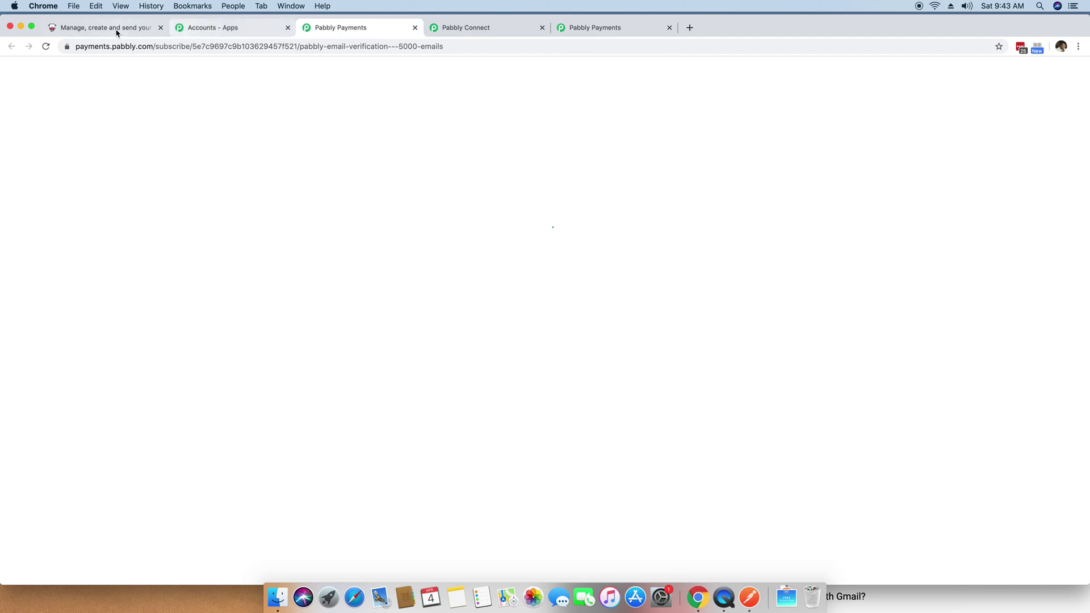
{"action": "left_click", "coordinate": [117, 29]}
{"action": "left_click_drag", "start_coordinate": [114, 29], "coordinate": [238, 29]}
{"action": "left_click", "coordinate": [17, 267]}
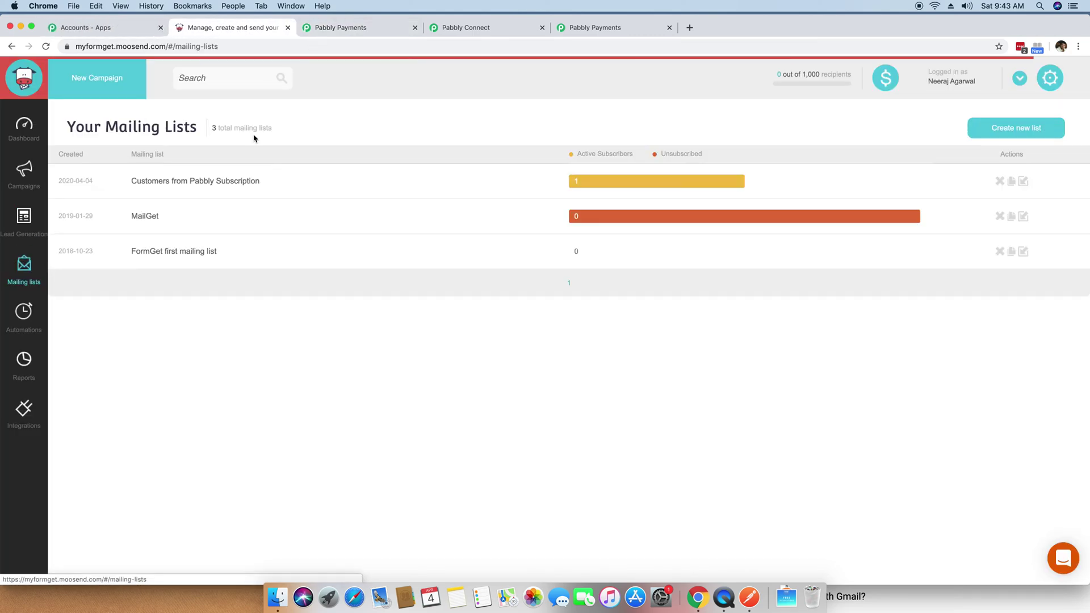
{"action": "left_click", "coordinate": [351, 26]}
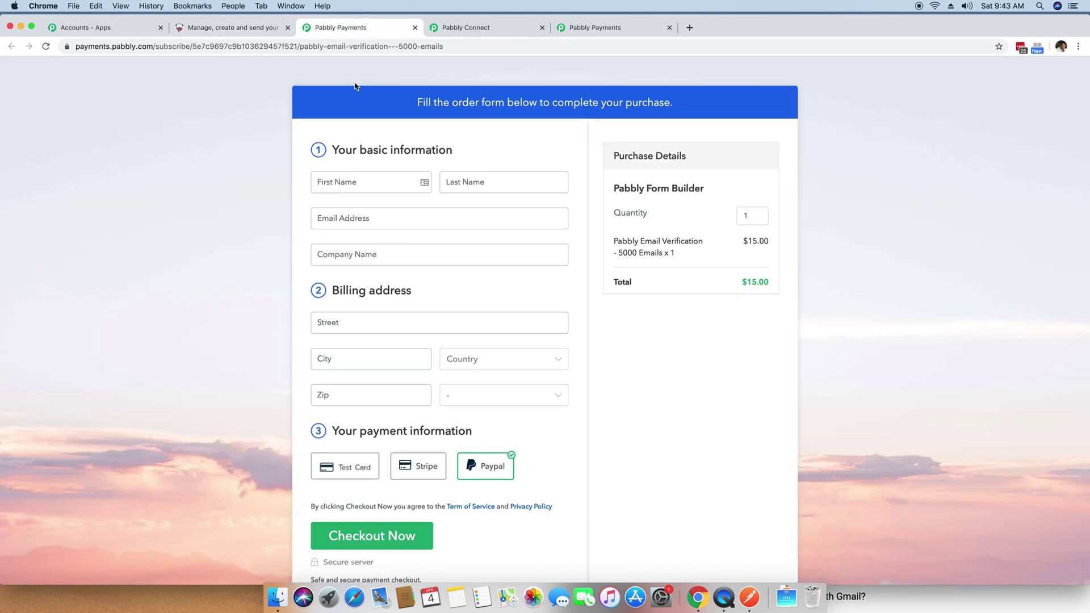
Step: Enter the buyer's first name, last name and e-mail address on the order form
{"action": "left_click", "coordinate": [369, 186]}
{"action": "key", "text": "Tab"}
{"action": "double_click", "coordinate": [395, 186]}
{"action": "type", "text": "Neeraj"}
{"action": "left_click", "coordinate": [489, 189]}
{"action": "type", "text": "l"}
{"action": "key", "text": "Tab"}
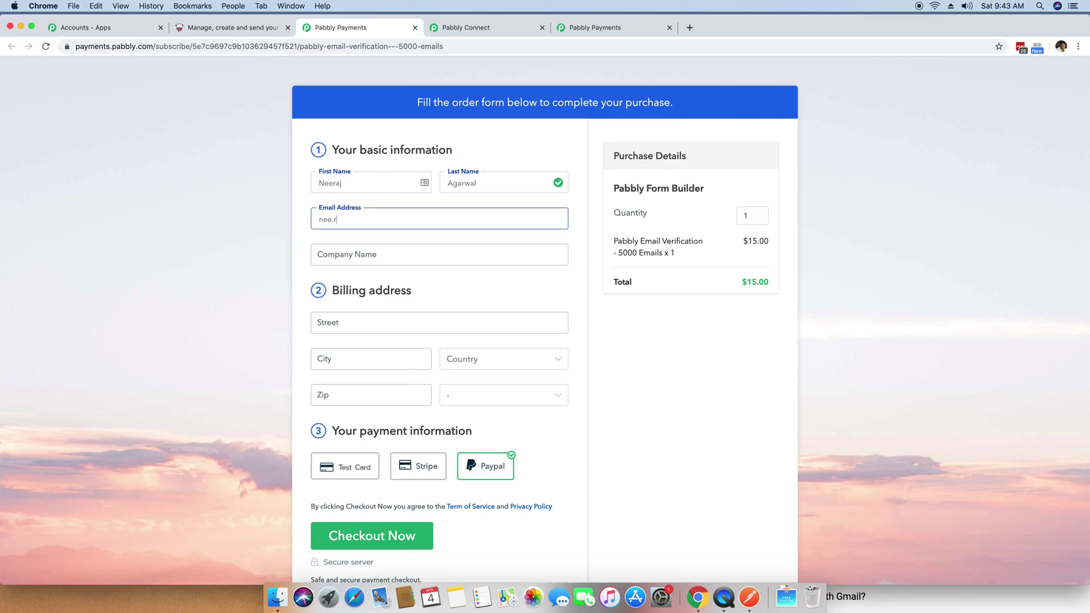
Step: Fill in the buyer's company, street address, city, country, zip code and state
{"action": "key", "text": "Tab"}
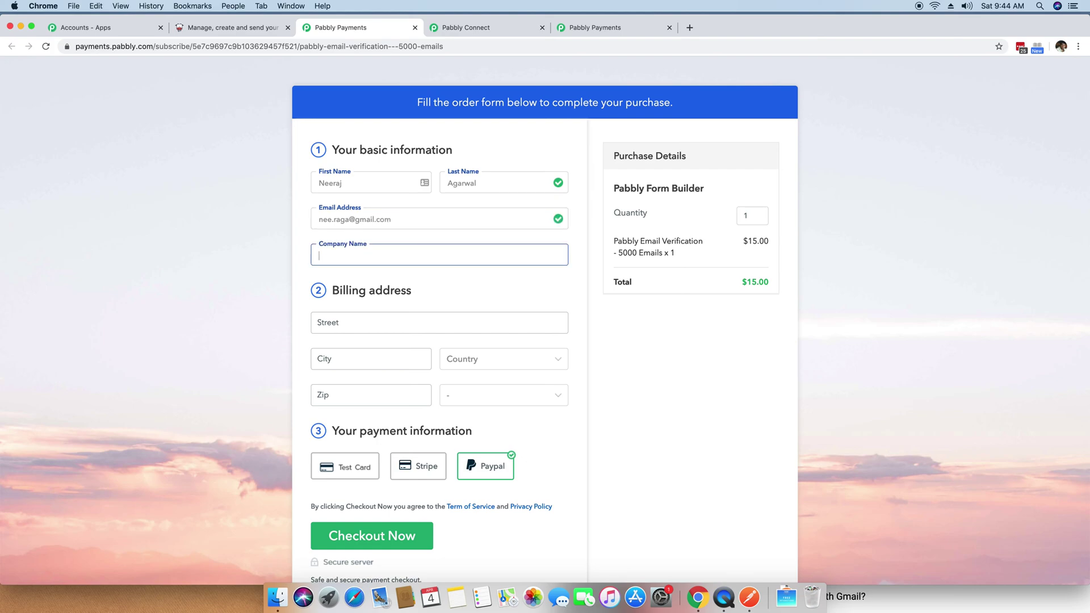
{"action": "type", "text": "Pabbly"}
{"action": "key", "text": "Tab"}
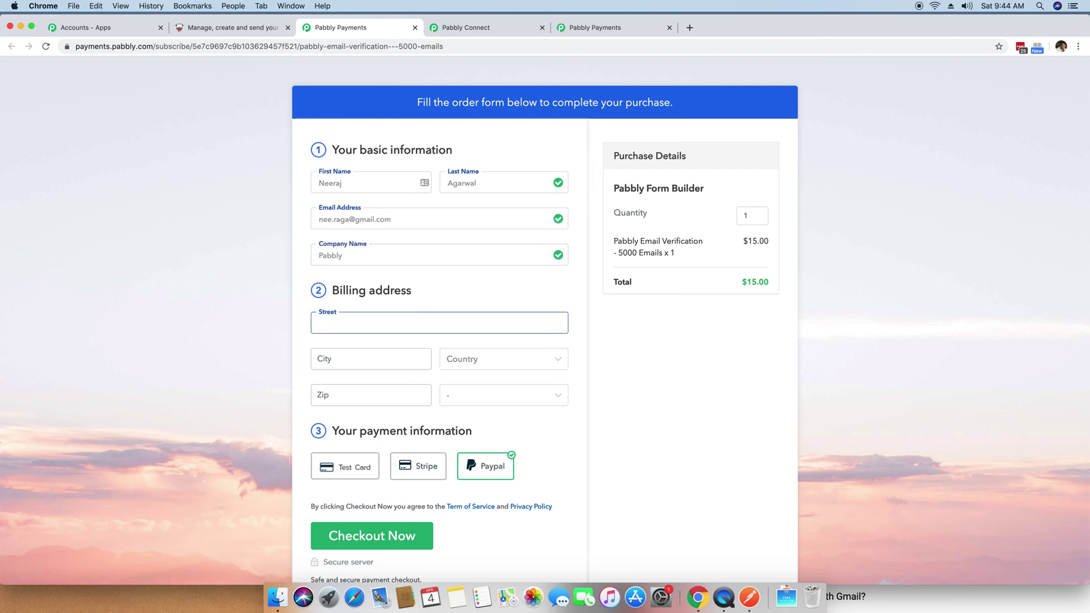
{"action": "key", "text": "Tab"}
{"action": "type", "text": "Bhopal"}
{"action": "key", "text": "Tab"}
{"action": "type", "text": "India"}
{"action": "key", "text": "Tab"}
{"action": "type", "text": "462016"}
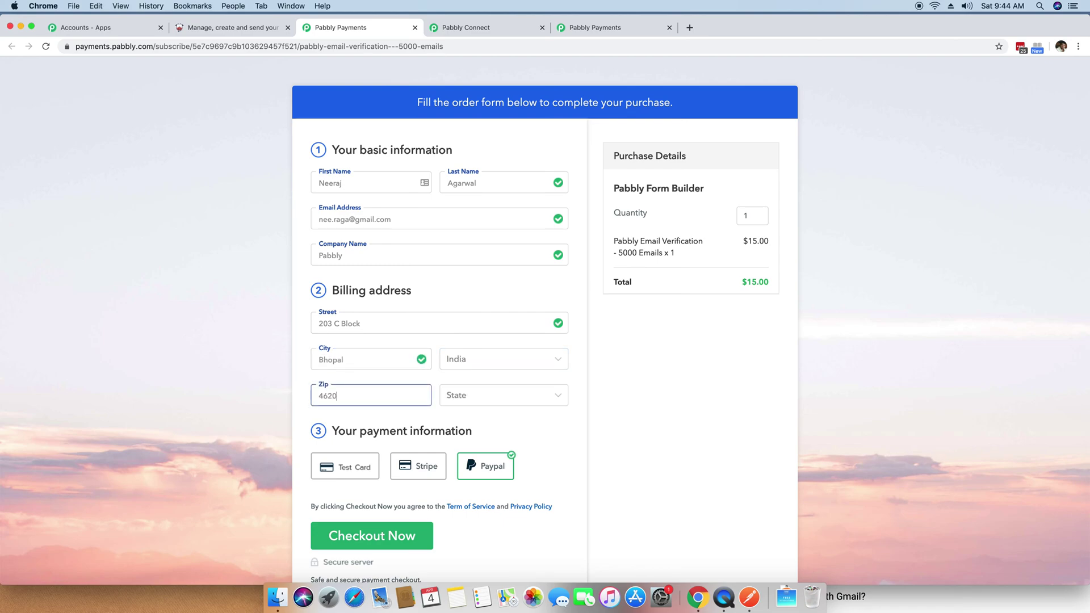
{"action": "key", "text": "Tab"}
{"action": "type", "text": "Madhya Pradesh"}
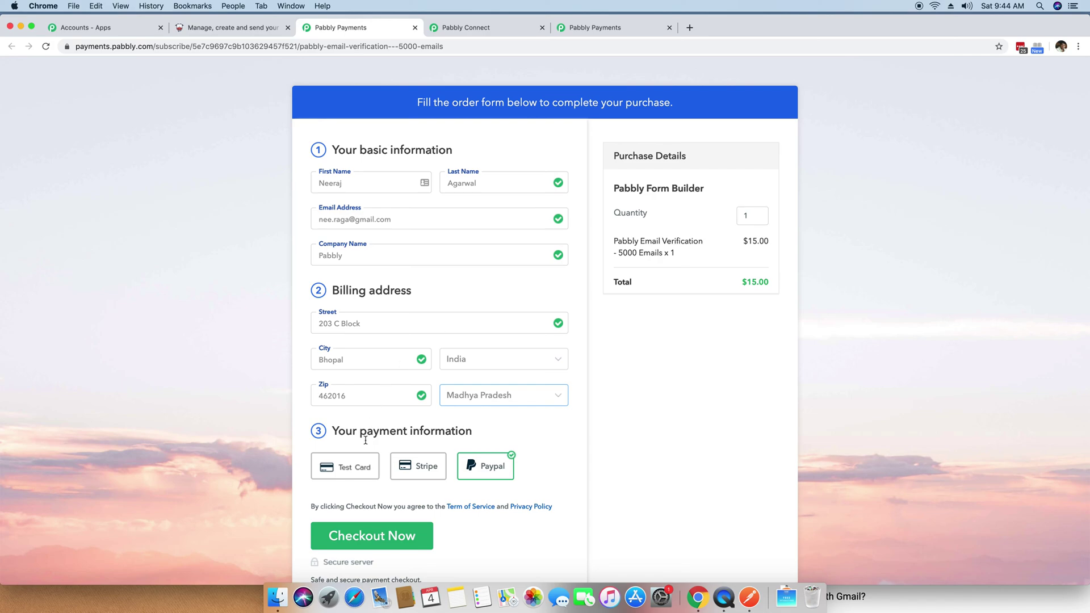
Step: Pay with the Success test card and complete the $15.00 checkout
{"action": "left_click", "coordinate": [350, 465]}
{"action": "scroll", "coordinate": [351, 465], "scroll_direction": "down", "scroll_amount": 3}
{"action": "left_click", "coordinate": [396, 380]}
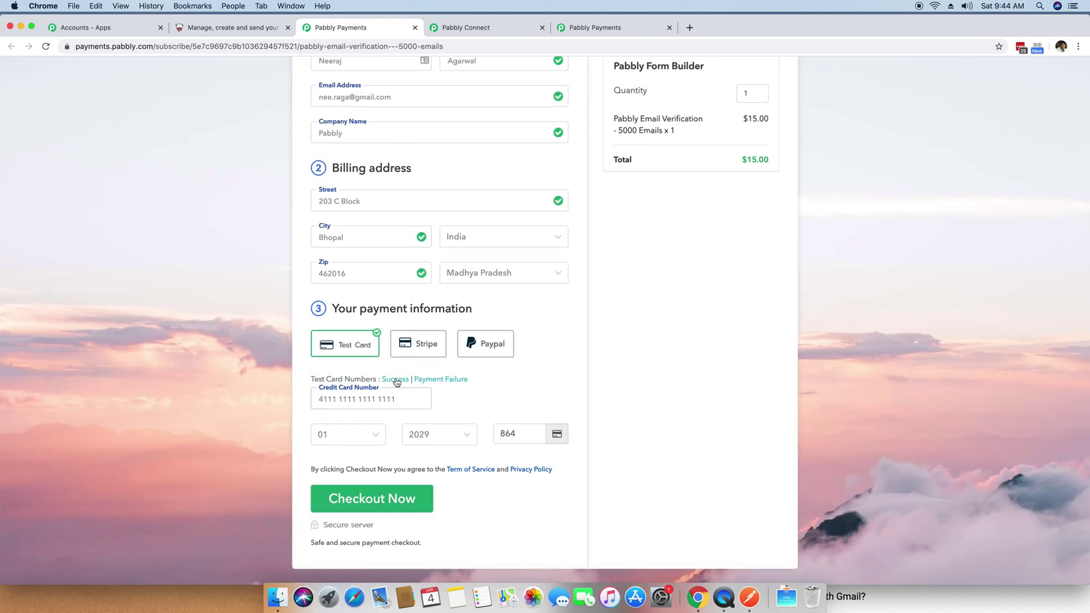
{"action": "left_click", "coordinate": [397, 499]}
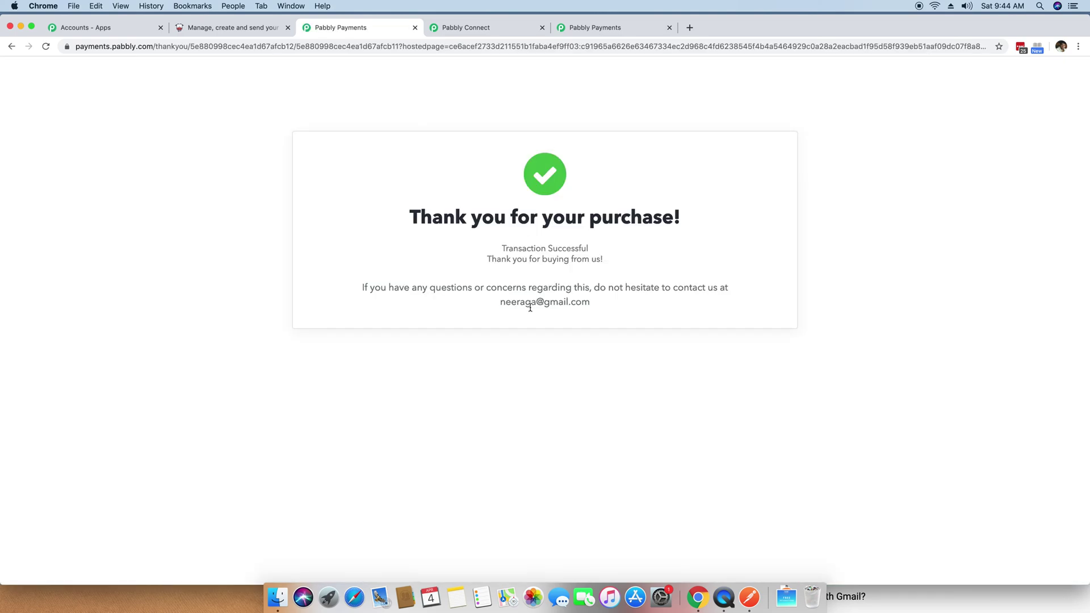
{"action": "left_click", "coordinate": [258, 29]}
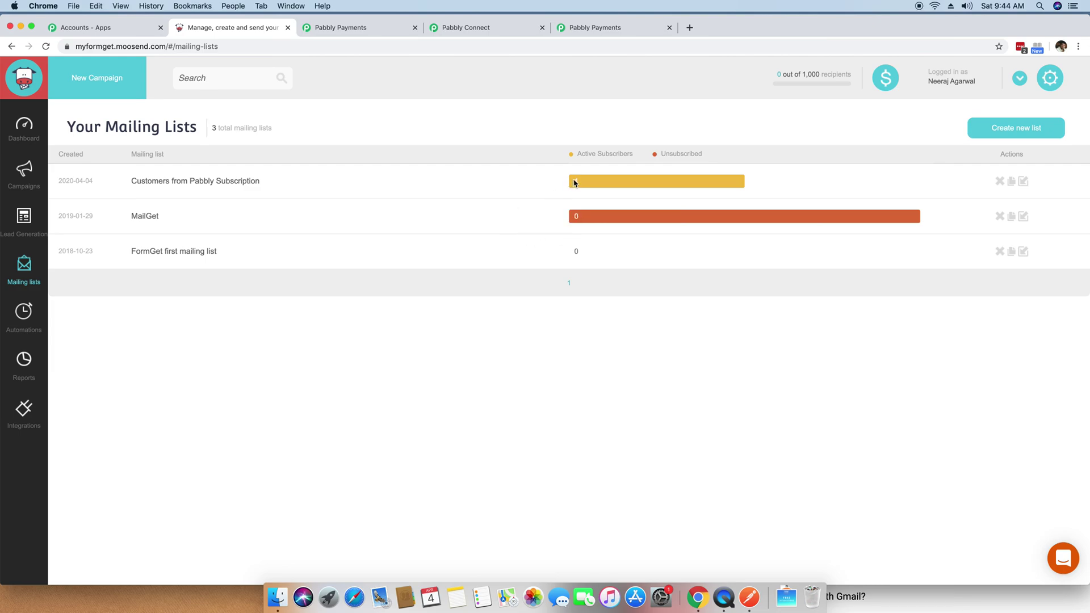
Step: Confirm the test buyer's e-mail and name appear in 'Customers from Pabbly Subscription', then return to the Moosend dashboard
{"action": "left_click", "coordinate": [19, 268]}
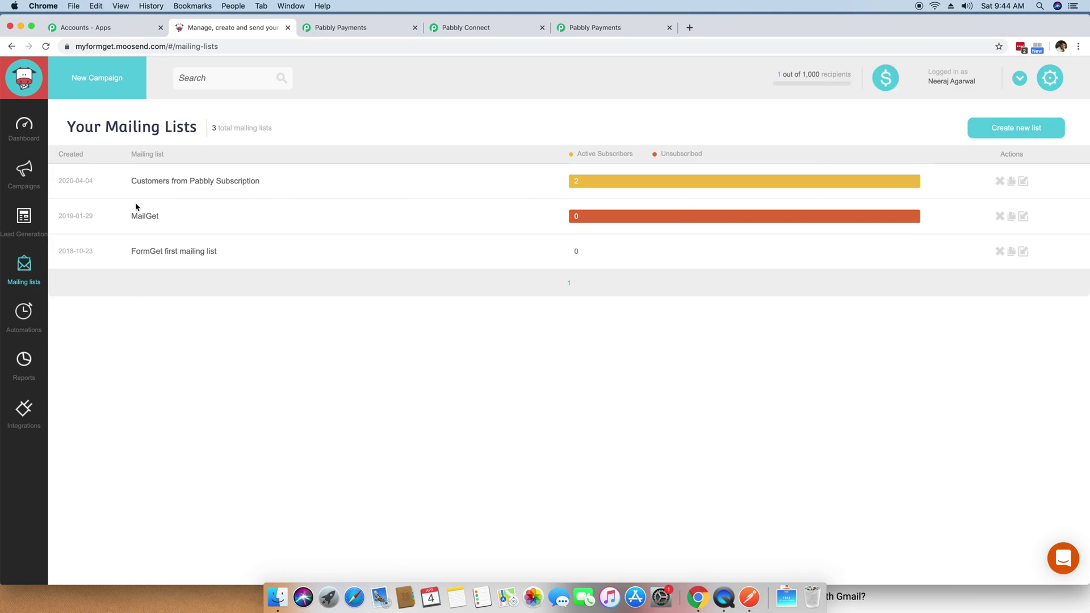
{"action": "left_click", "coordinate": [162, 182]}
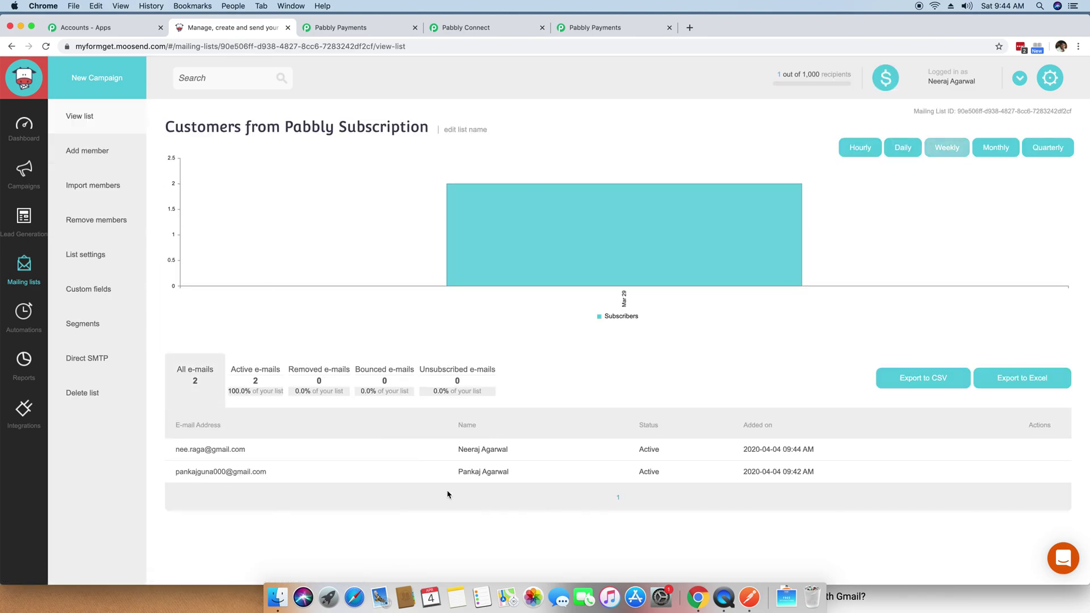
{"action": "left_click_drag", "start_coordinate": [279, 454], "coordinate": [175, 451]}
{"action": "left_click", "coordinate": [279, 454]}
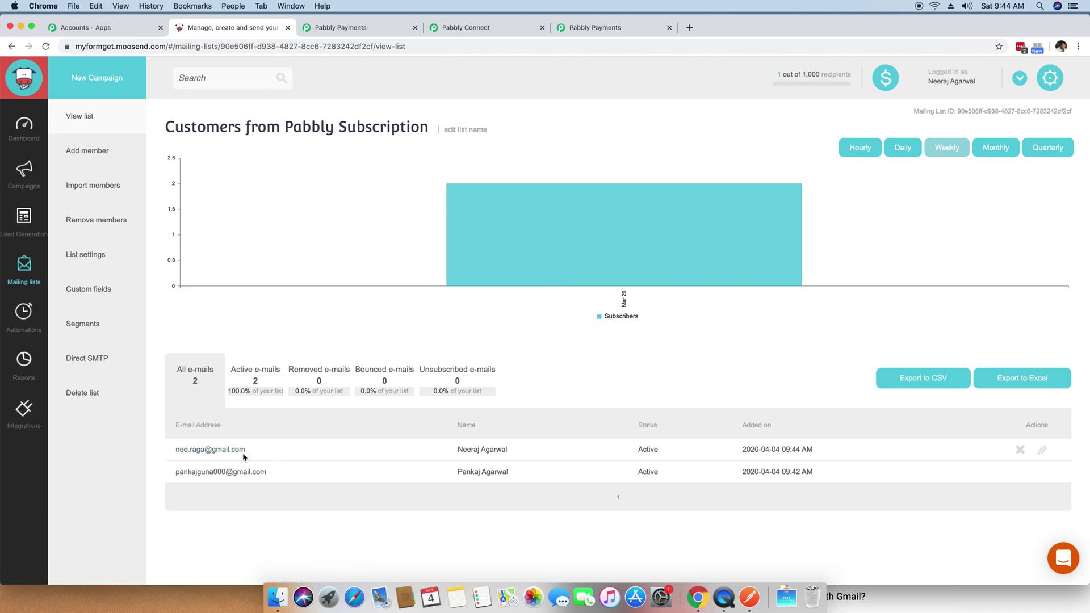
{"action": "left_click_drag", "start_coordinate": [446, 456], "coordinate": [516, 456]}
{"action": "left_click", "coordinate": [518, 456]}
{"action": "left_click", "coordinate": [28, 138]}
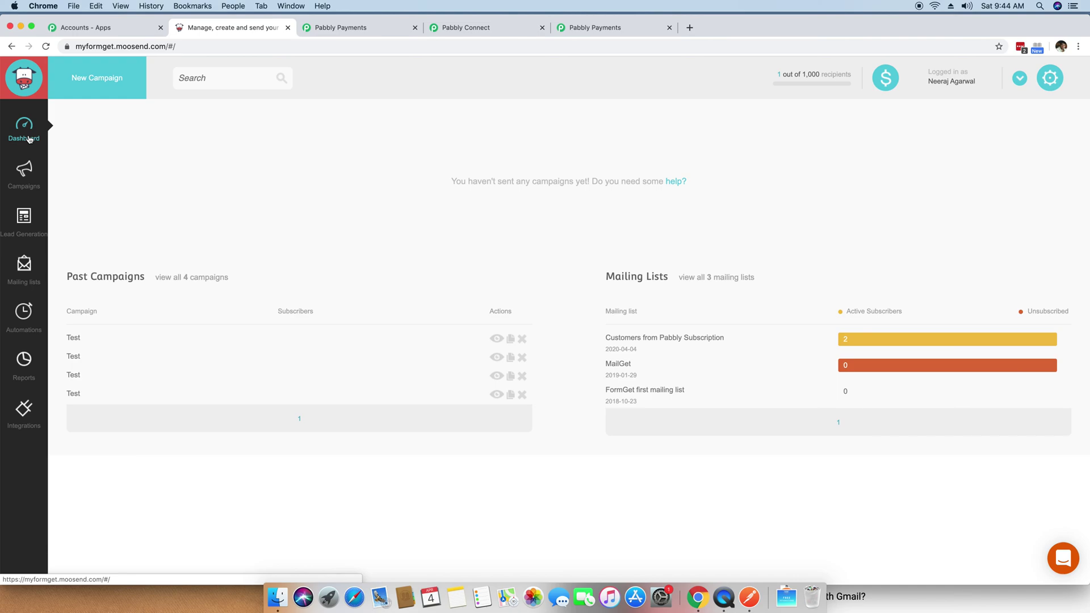
{"action": "left_click", "coordinate": [24, 267]}
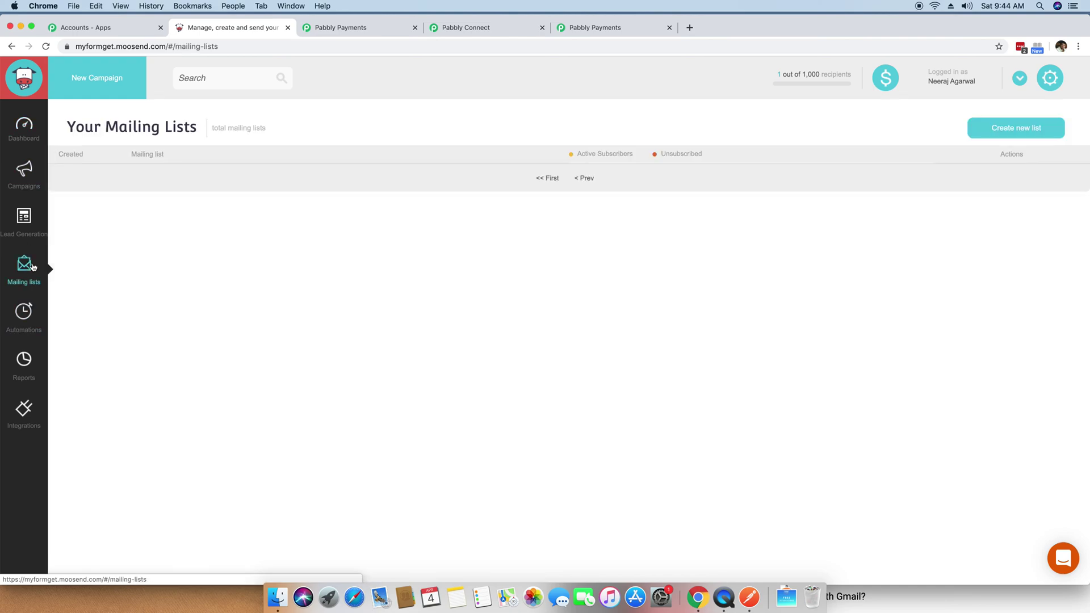
{"action": "left_click", "coordinate": [41, 129]}
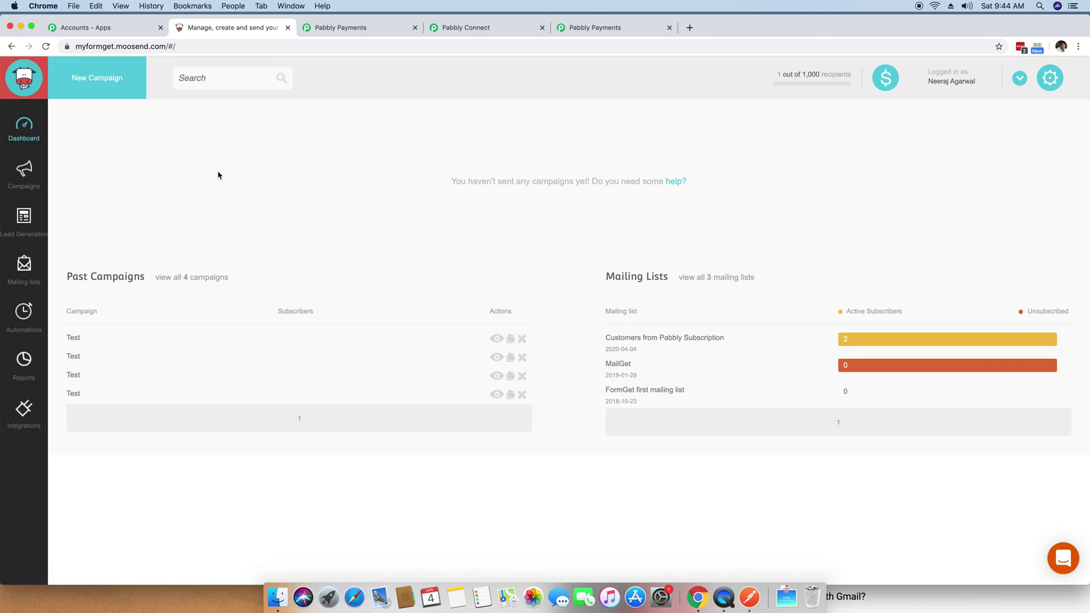